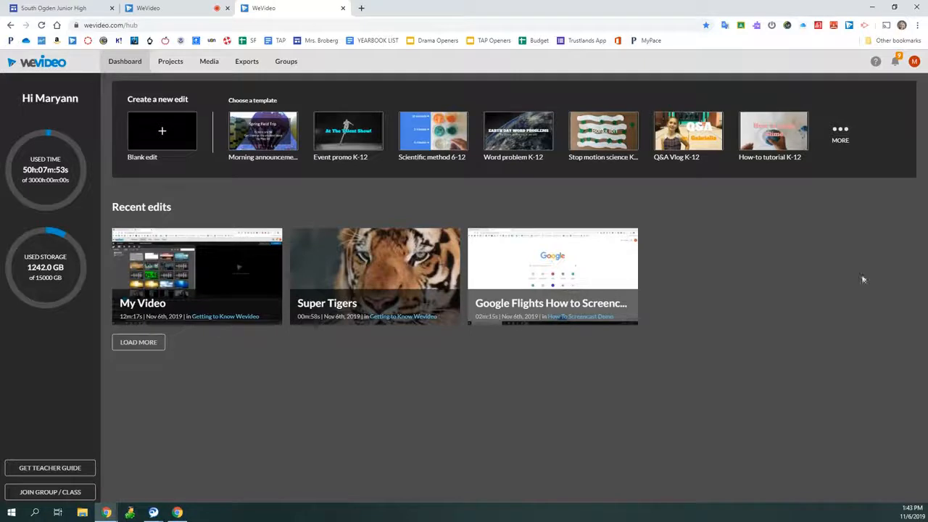
- Create a blank edit saved in the Getting to Know Wevideo project
left_click(150, 129)
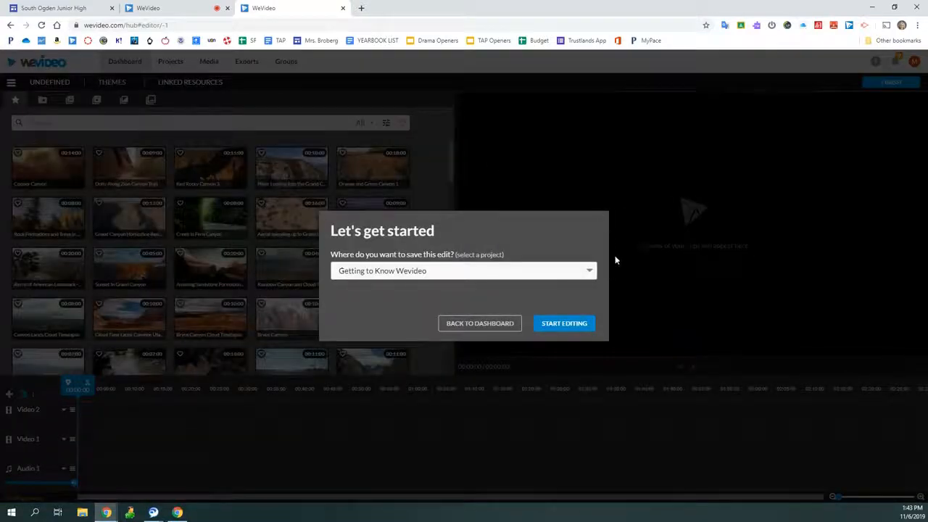
left_click(565, 323)
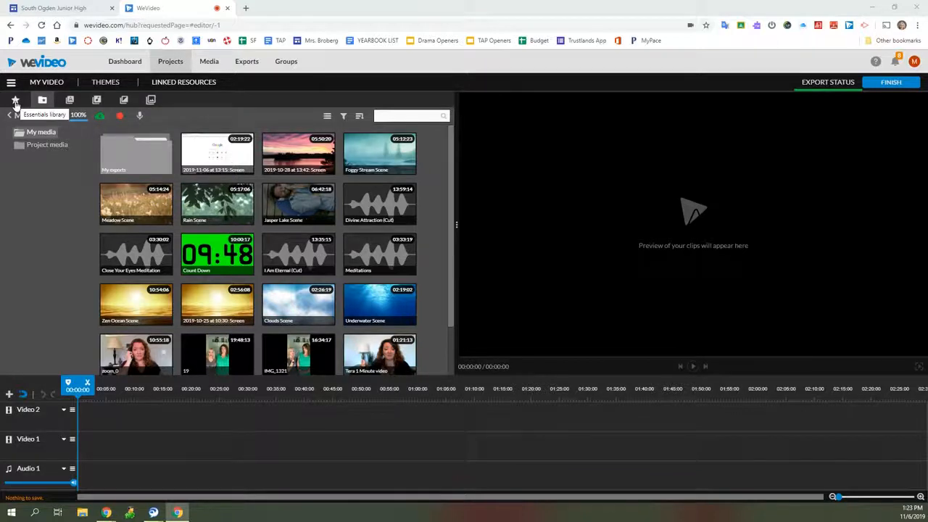
- Search the Essentials library for Zoo
left_click(15, 104)
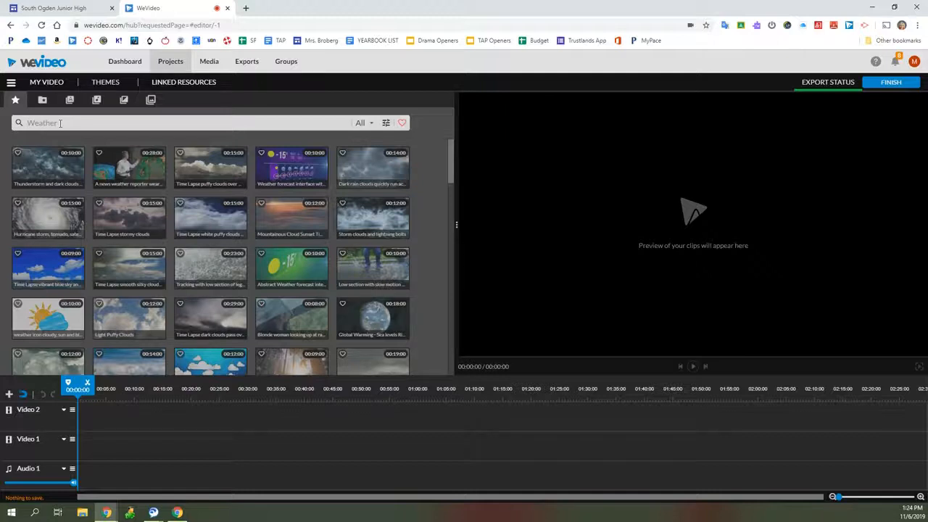
type("oo")
key("Return")
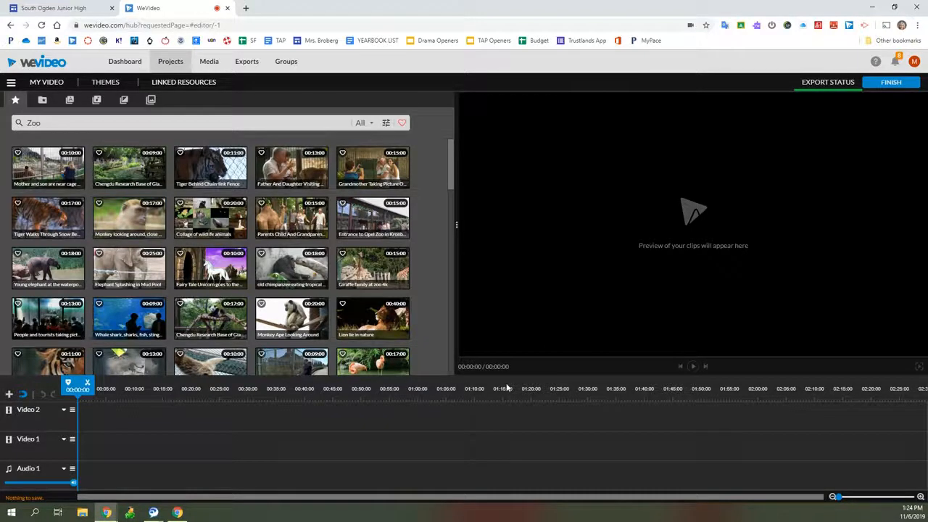
- Trim both ends of the Tiger Walks Through Snow clip to about 9 seconds, and place it at the start of Video 1
left_click(47, 217)
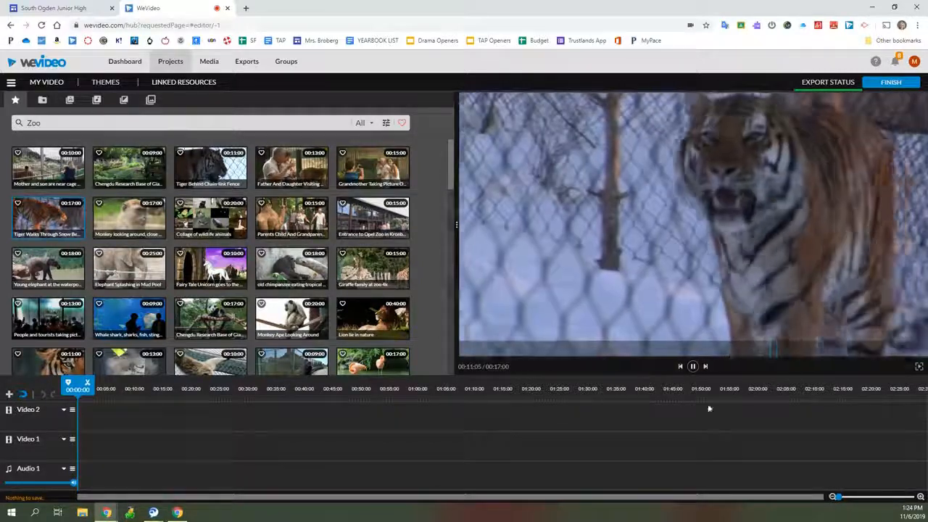
left_click(693, 368)
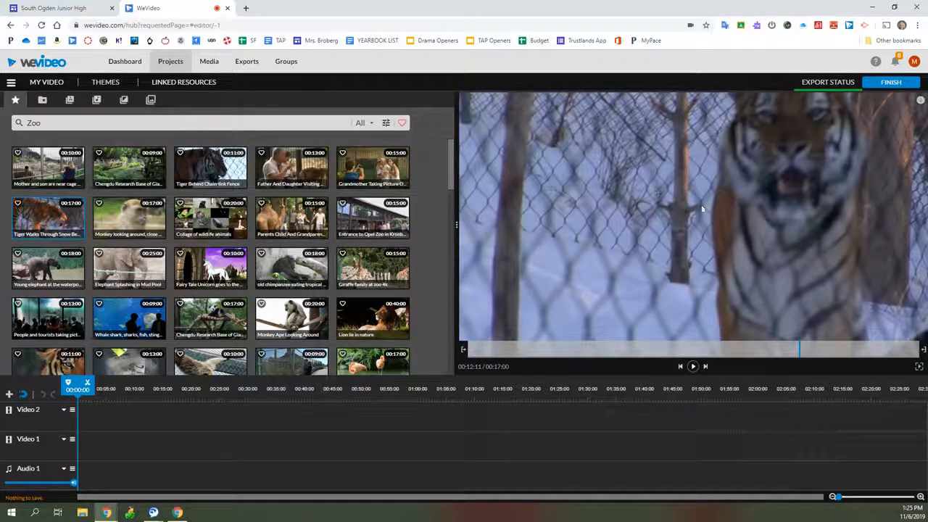
left_click_drag(465, 349, 635, 364)
left_click_drag(923, 351, 868, 355)
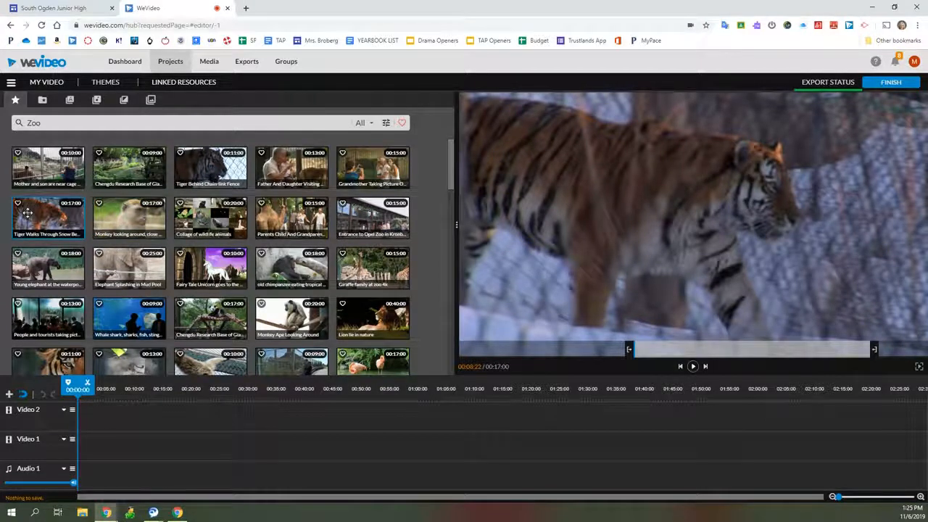
left_click_drag(46, 213, 85, 450)
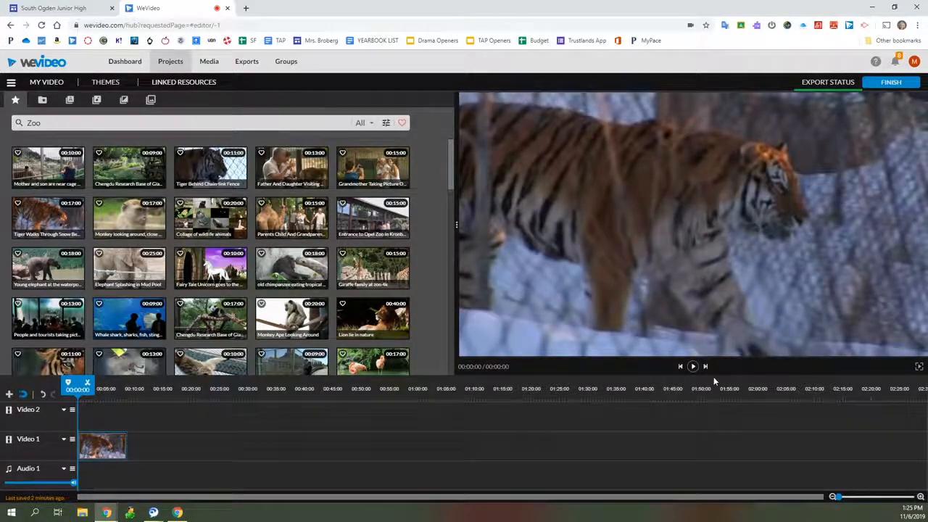
left_click(693, 367)
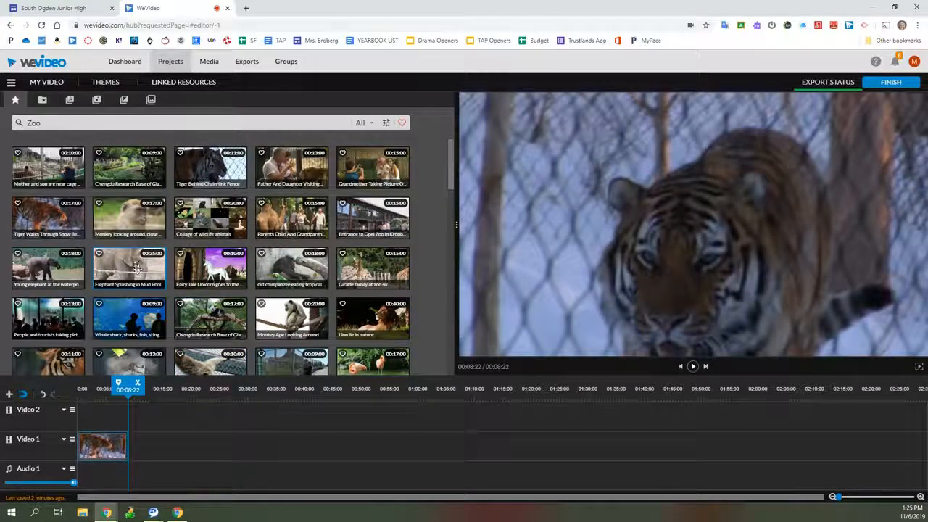
- Append the Monkey looking around, Chengdu Research Base, Flamingos and Pattaya tiger clips, in that order, to the Video 1 track
left_click(133, 219)
left_click_drag(133, 219, 132, 445)
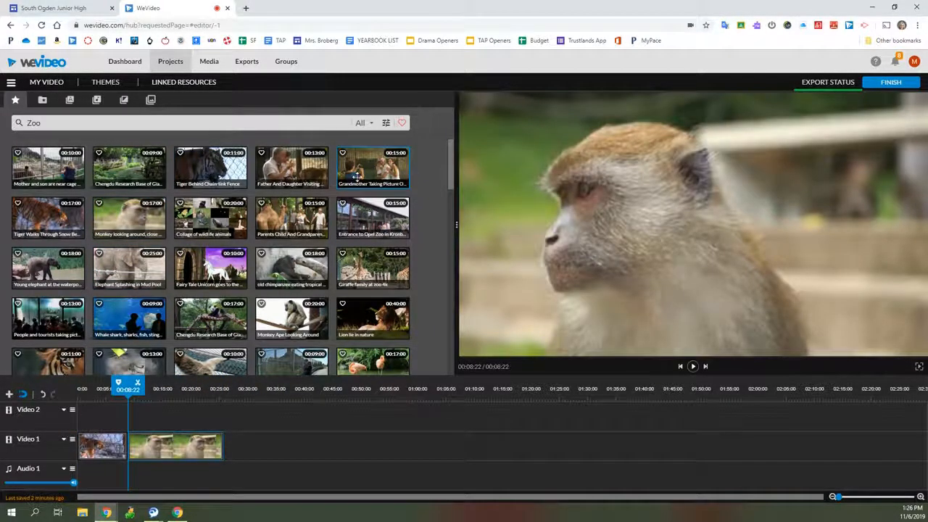
left_click_drag(131, 164, 242, 455)
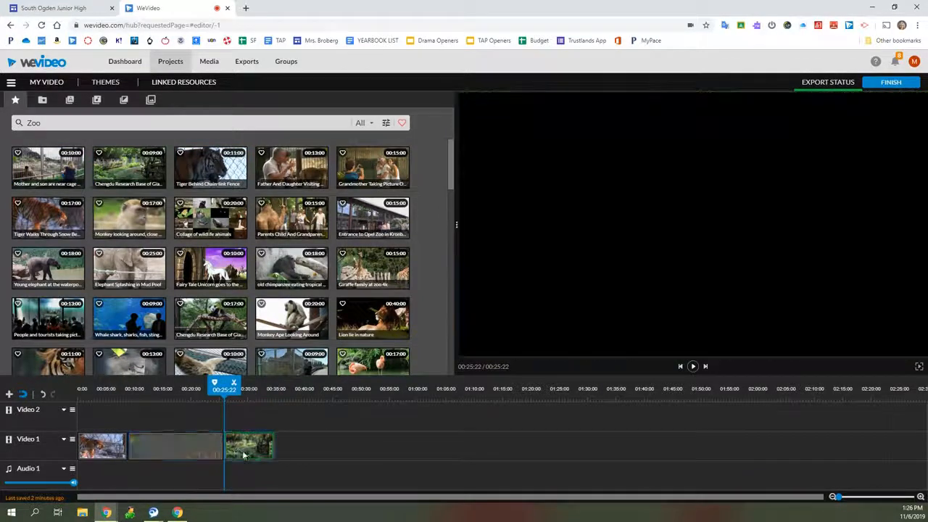
left_click_drag(367, 362, 294, 455)
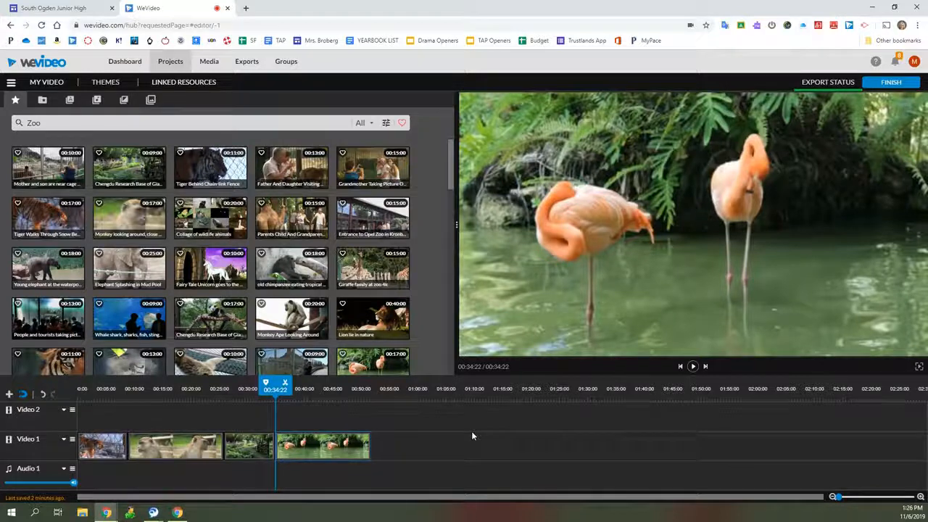
scroll(183, 268, "down", 2)
left_click_drag(48, 272, 389, 444)
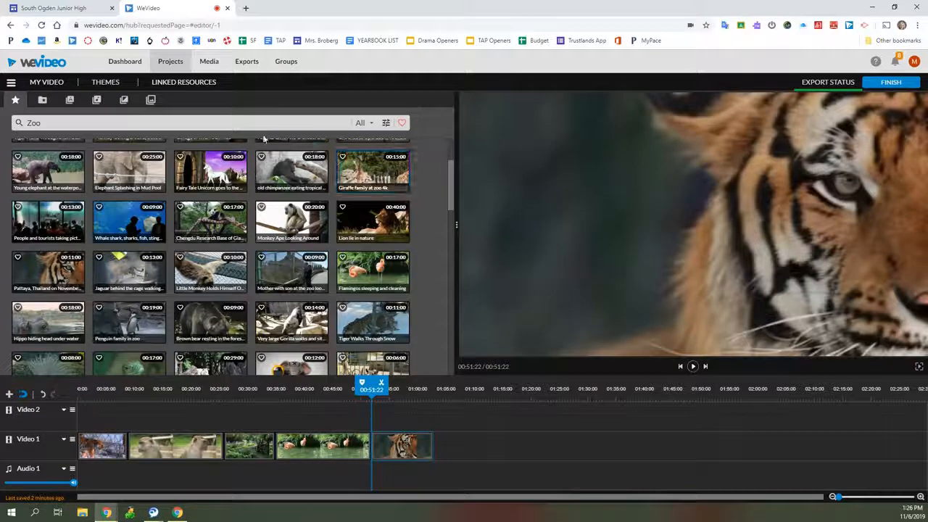
- Add a Cross fade transition between the first tiger clip and the monkey clip, and play it back
left_click(124, 101)
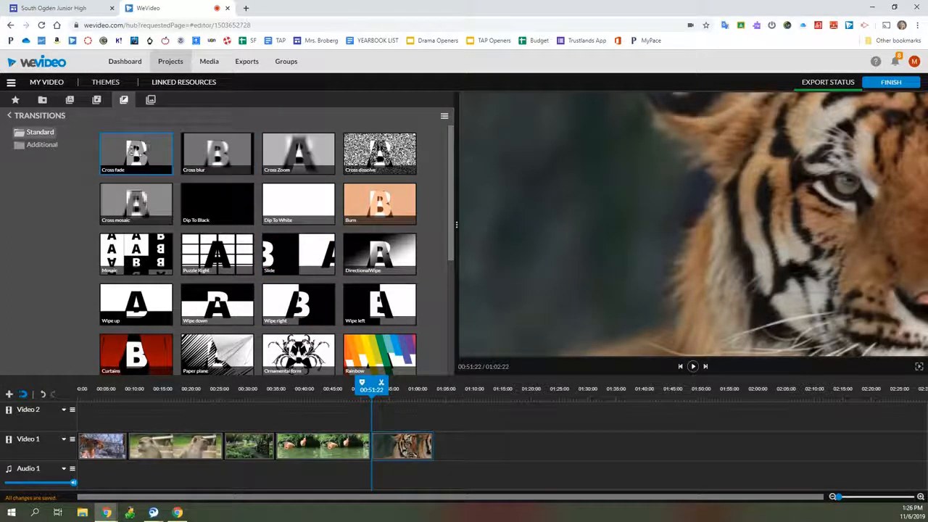
left_click(131, 150)
left_click_drag(131, 150, 129, 441)
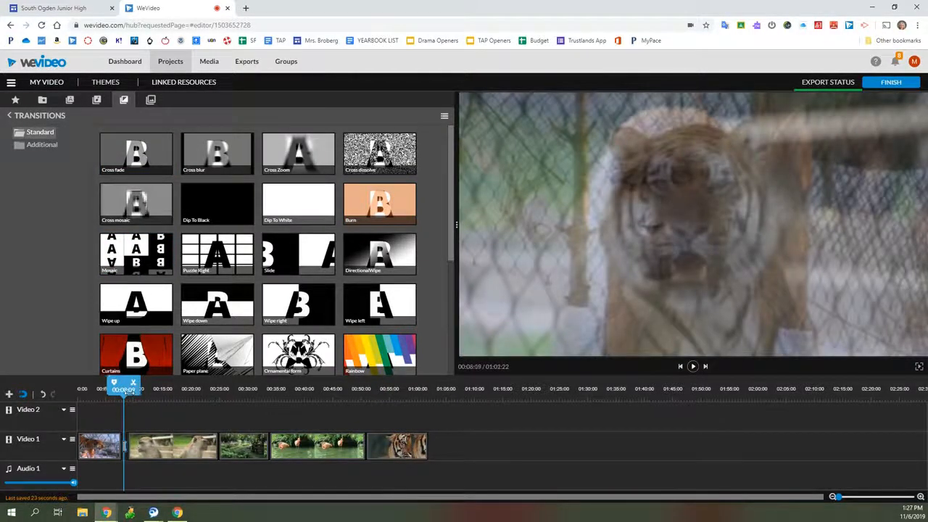
left_click_drag(130, 392, 119, 393)
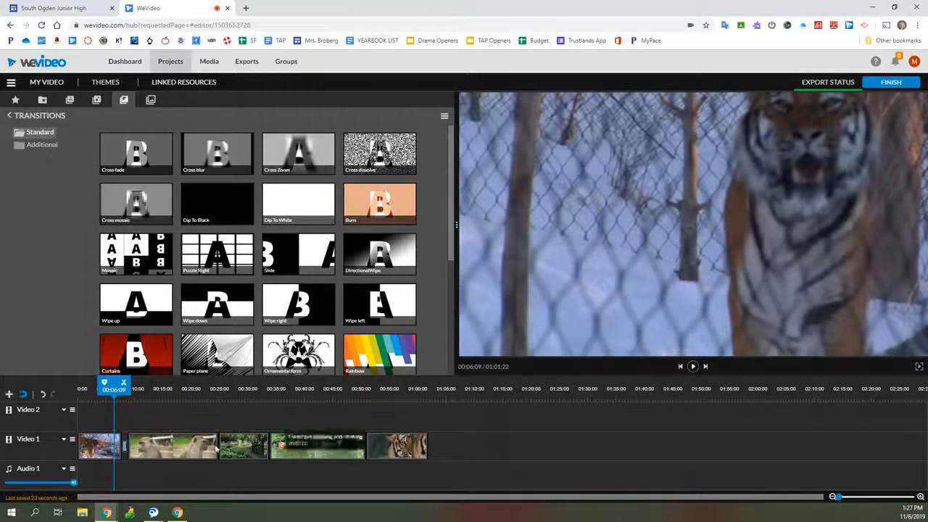
left_click(693, 367)
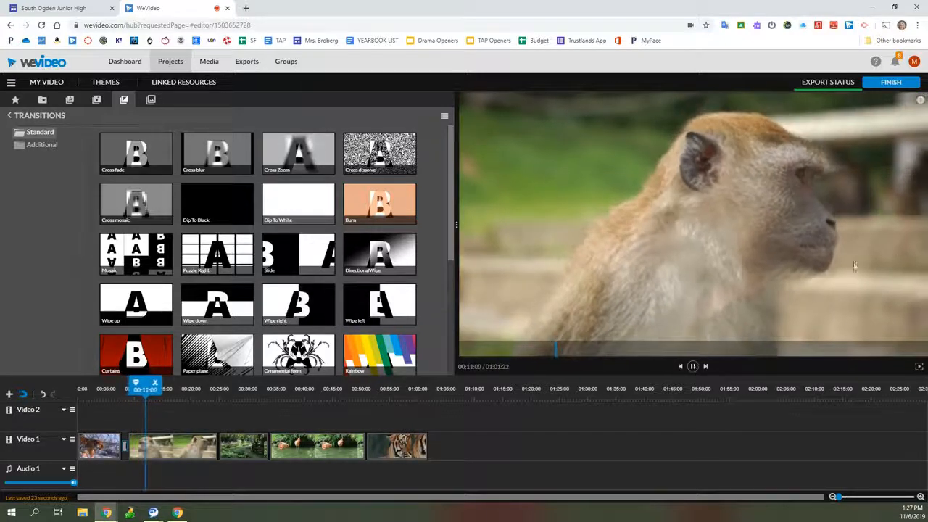
- Add a transition between the monkey clip and the Chengdu garden clip, and preview it
left_click(217, 254)
left_click_drag(337, 333, 231, 443)
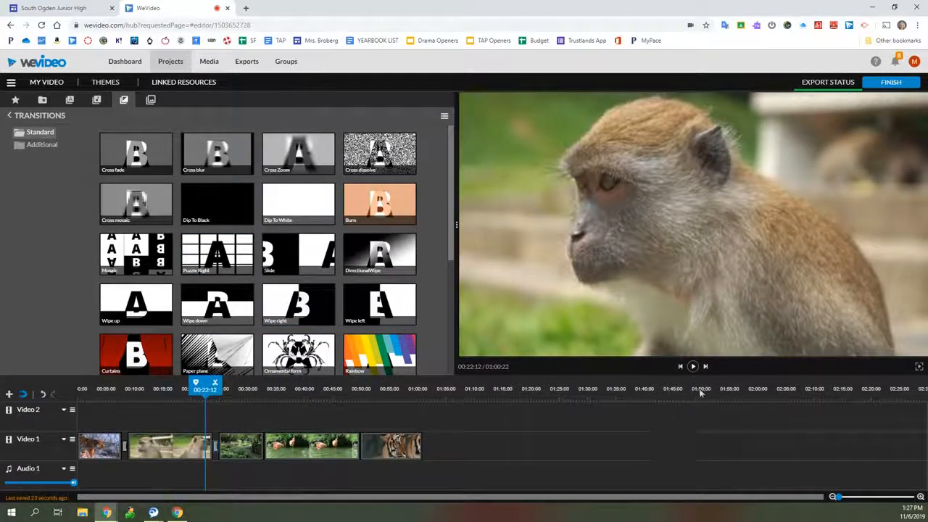
left_click(693, 367)
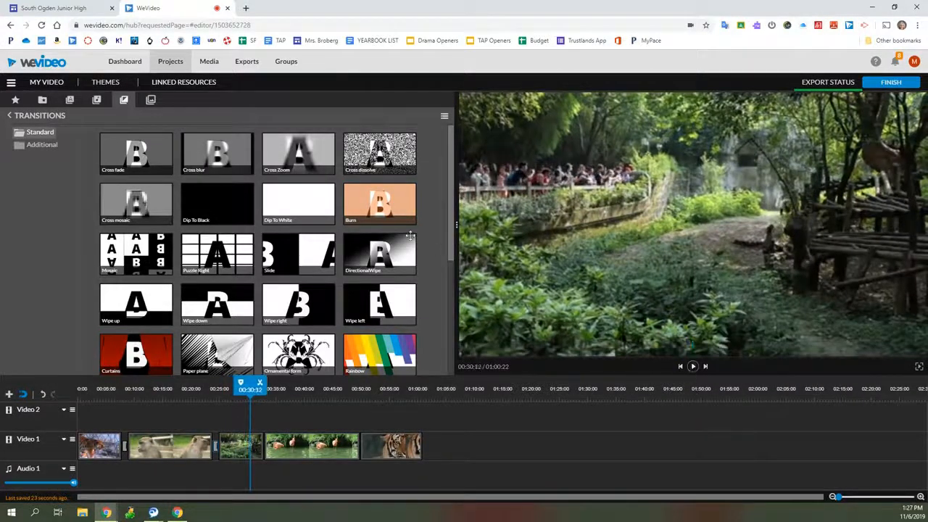
- Add a transition between the Chengdu and flamingo clips, and a Rainbow transition between the flamingo clip and the final tiger clip
left_click(366, 204)
left_click_drag(399, 238, 269, 438)
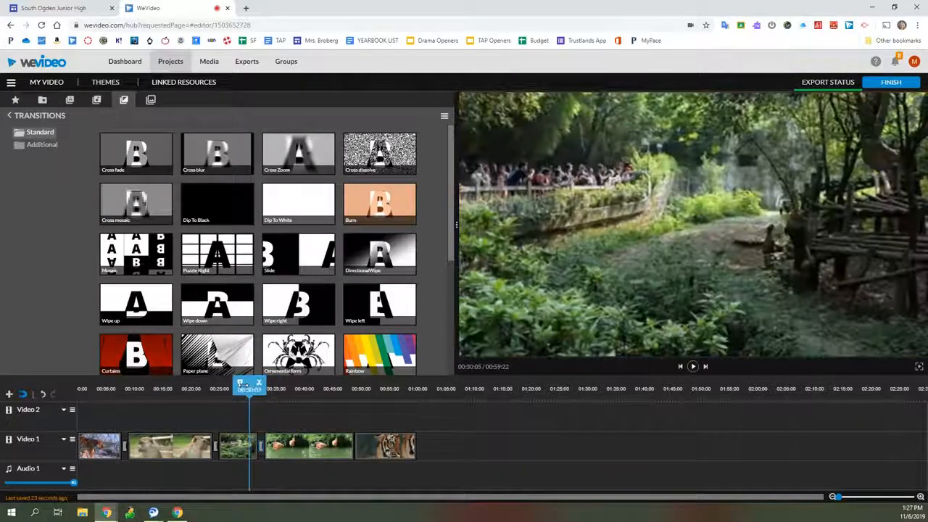
left_click(692, 367)
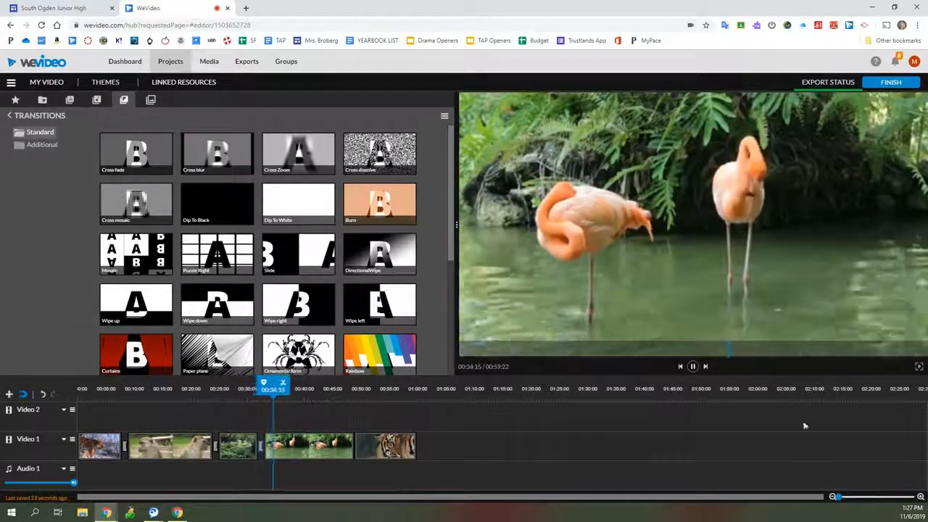
left_click(694, 367)
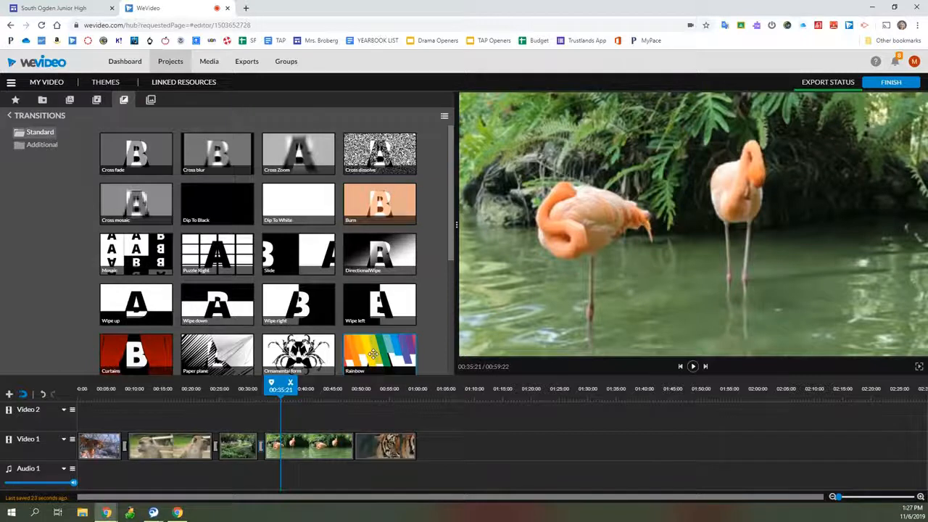
left_click_drag(372, 353, 351, 447)
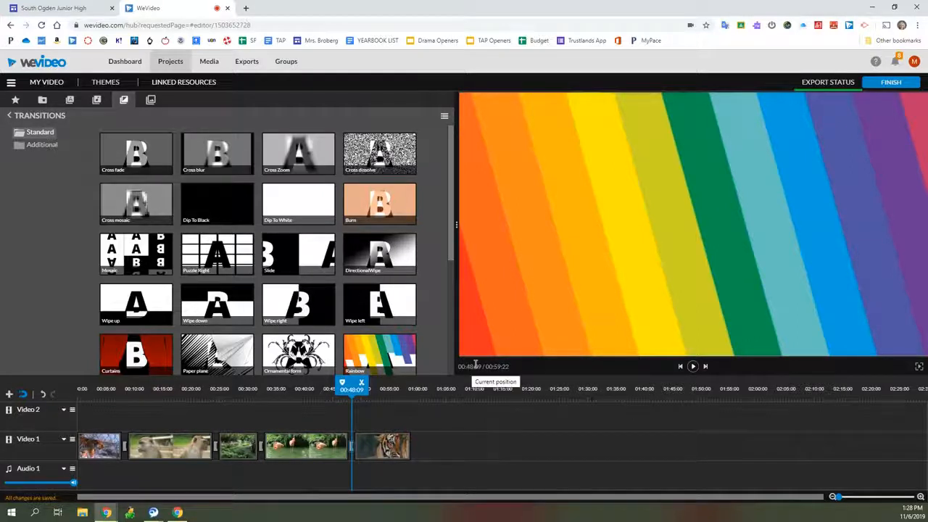
left_click_drag(353, 385, 411, 386)
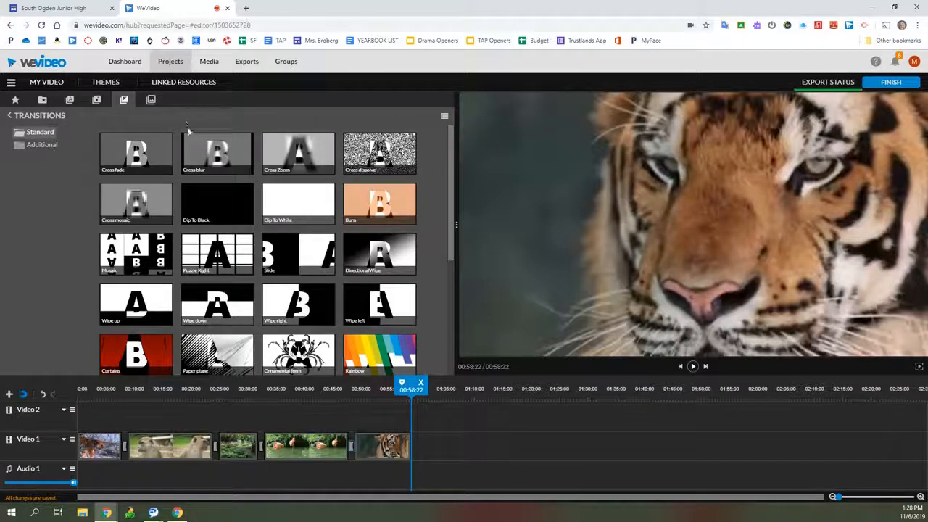
- Place the Big Game - 3 Lines motion title at the start of Video 2 above the first tiger clip, and preview it
left_click(69, 100)
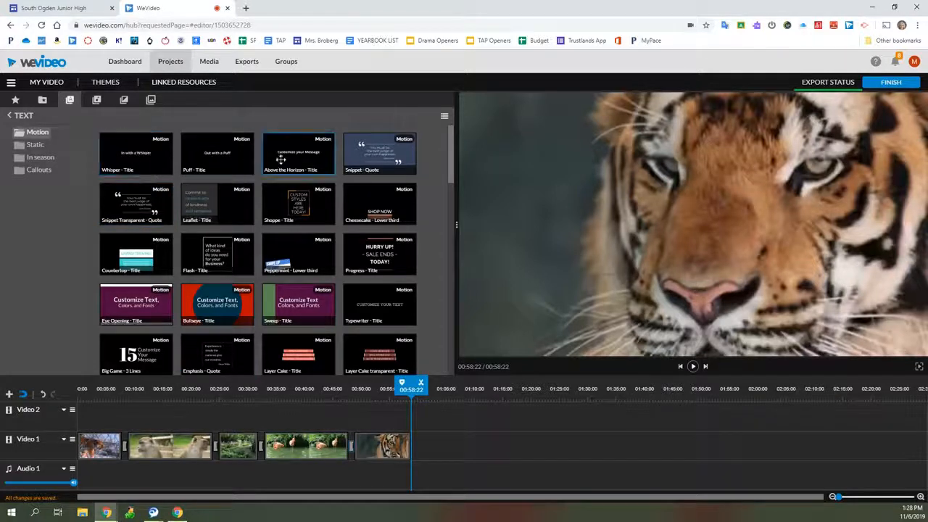
scroll(217, 218, "down", 1)
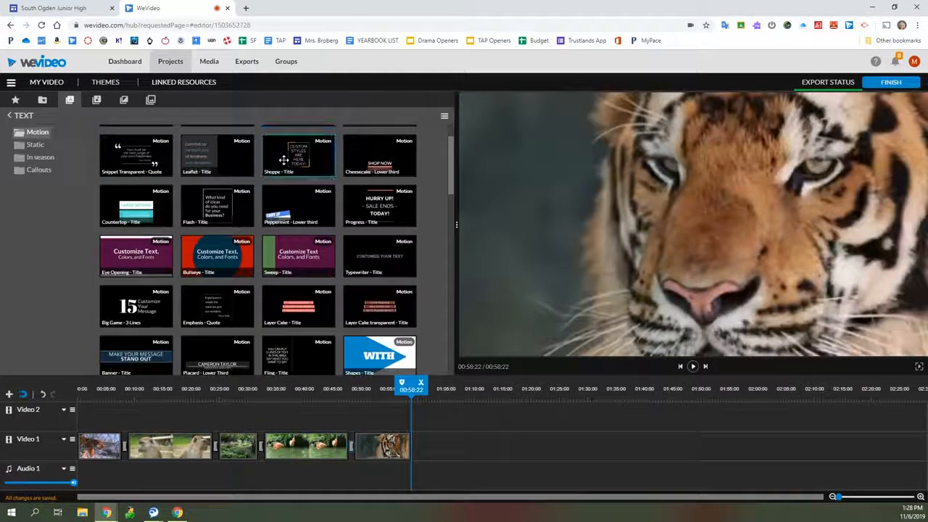
scroll(152, 268, "down", 1)
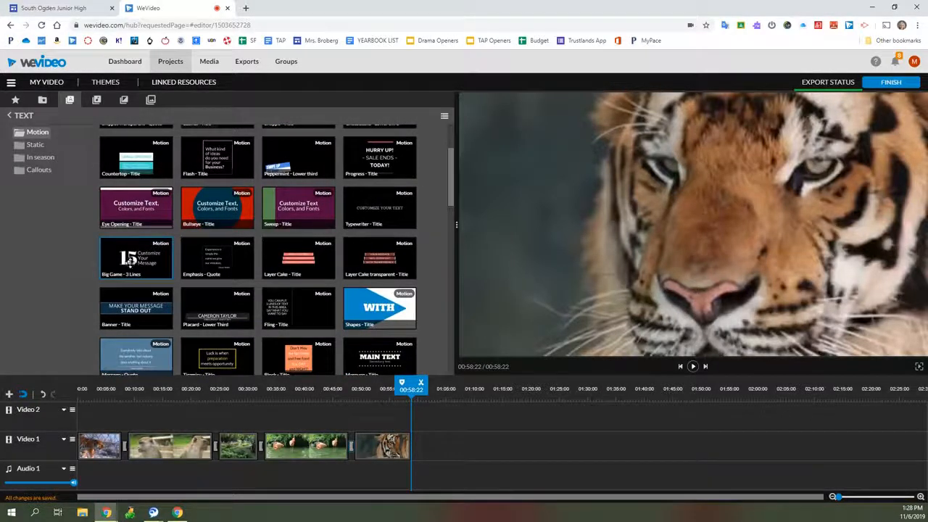
left_click(129, 262)
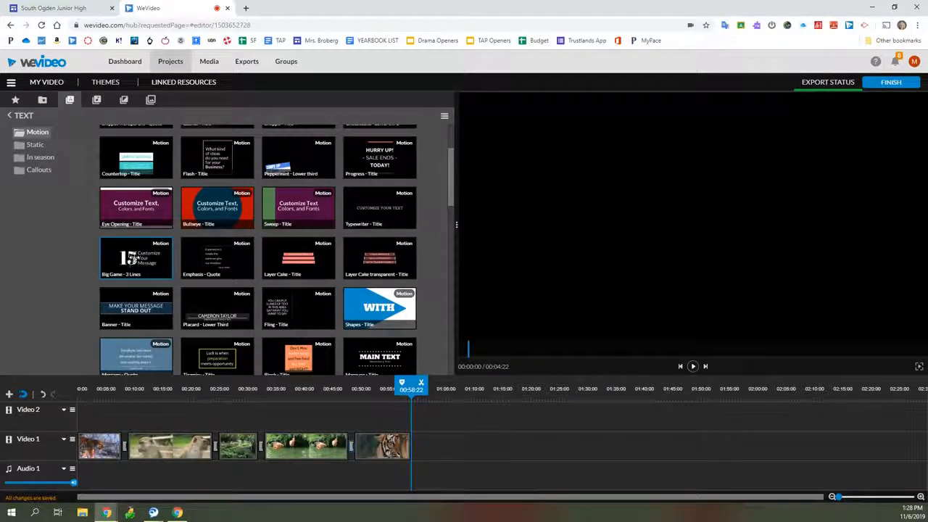
left_click_drag(132, 257, 93, 416)
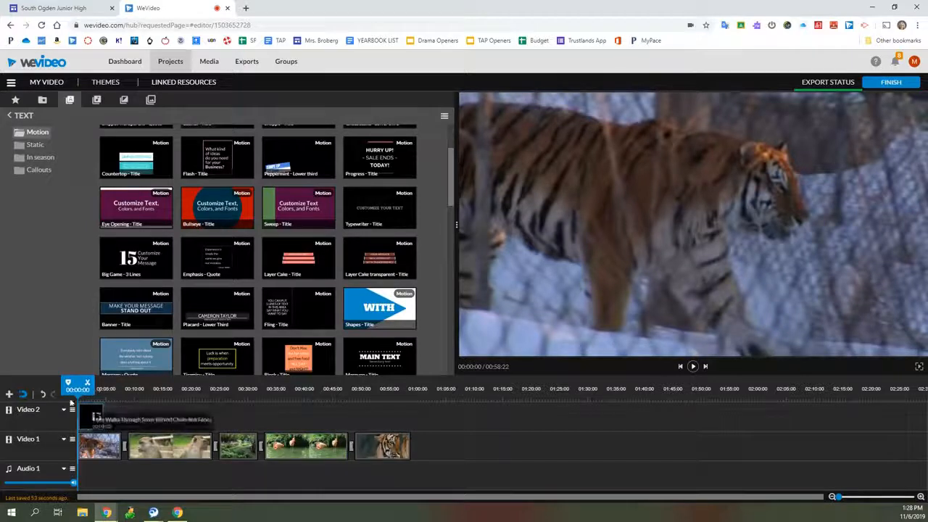
left_click(694, 367)
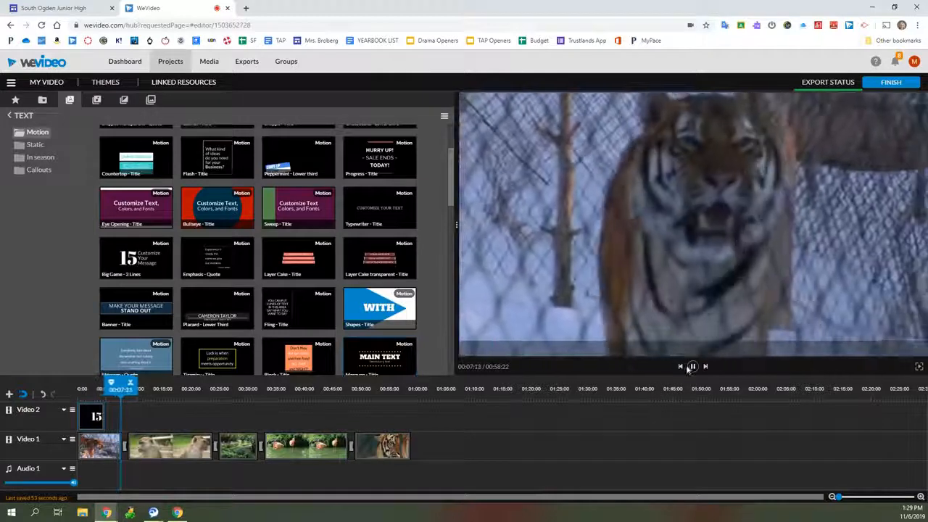
key("space")
- Edit the Big Game - 3 Lines title's text to read "1", "Super", "Zoo" and "Tigers"
left_click(93, 419)
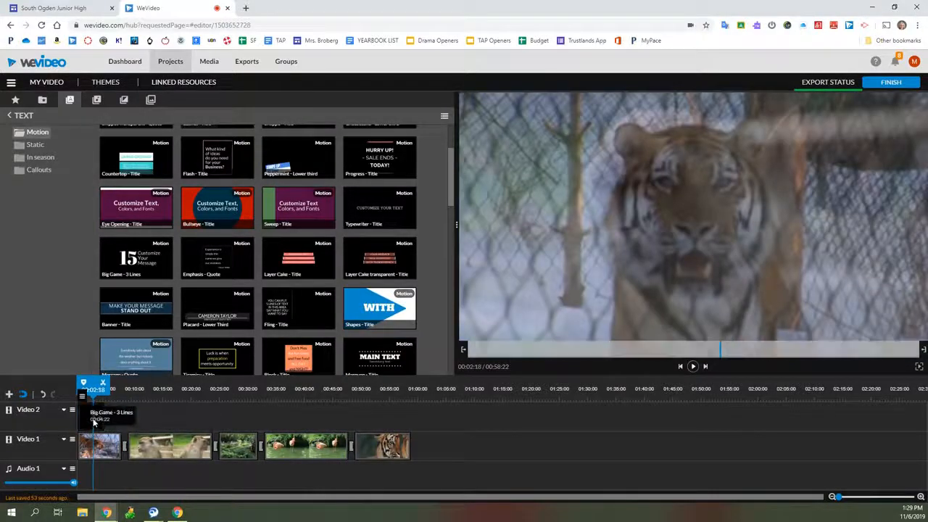
mouse_move(84, 403)
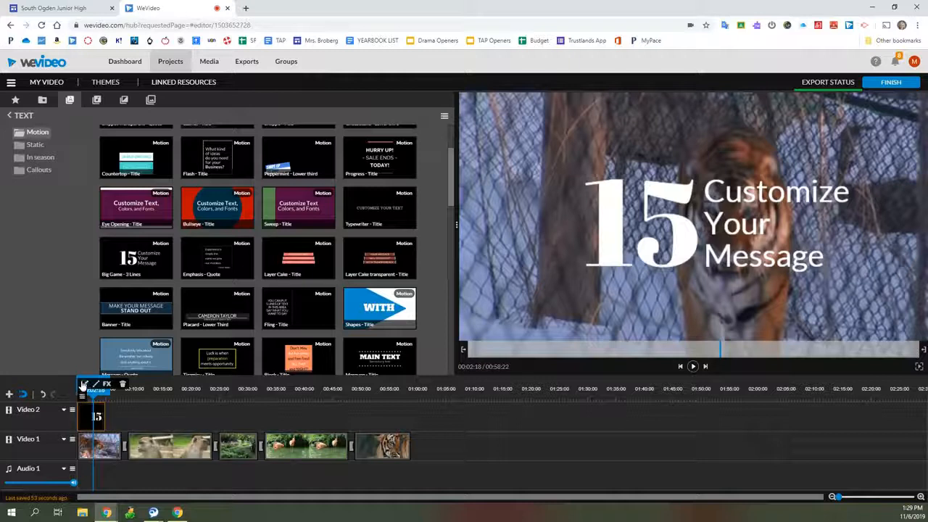
left_click(83, 383)
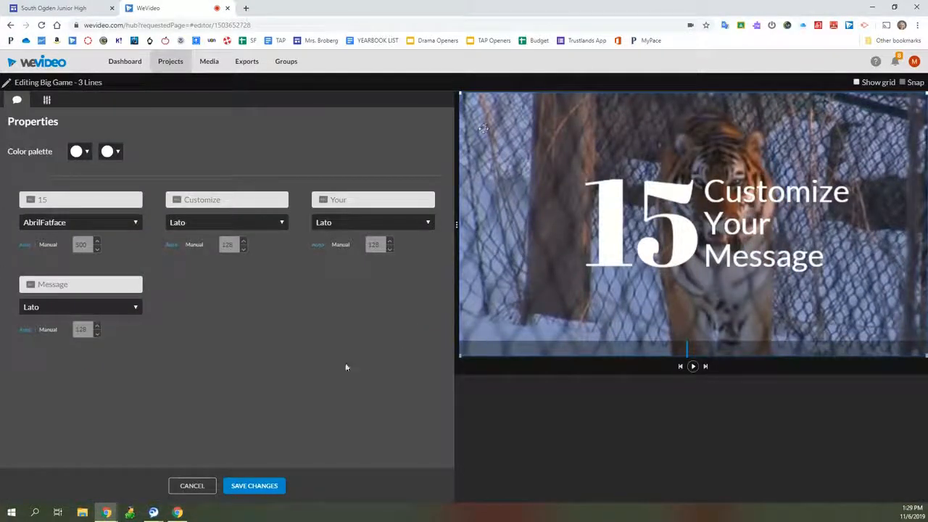
left_click(64, 199)
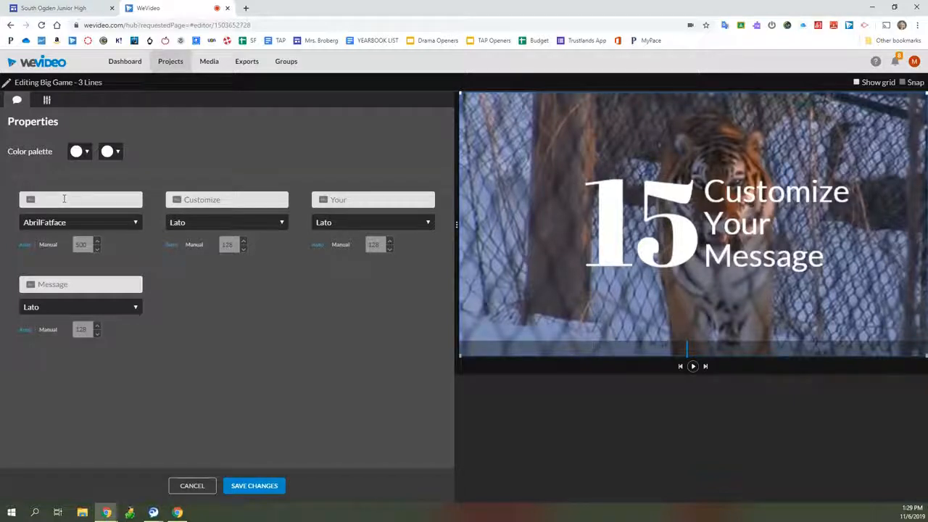
type("1")
left_click(242, 199)
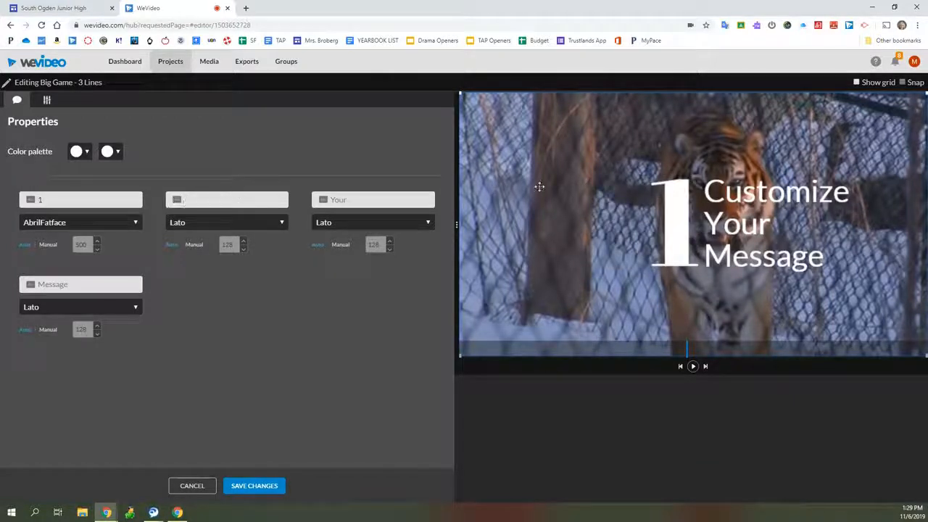
type("Super")
left_click(388, 204)
type("Z")
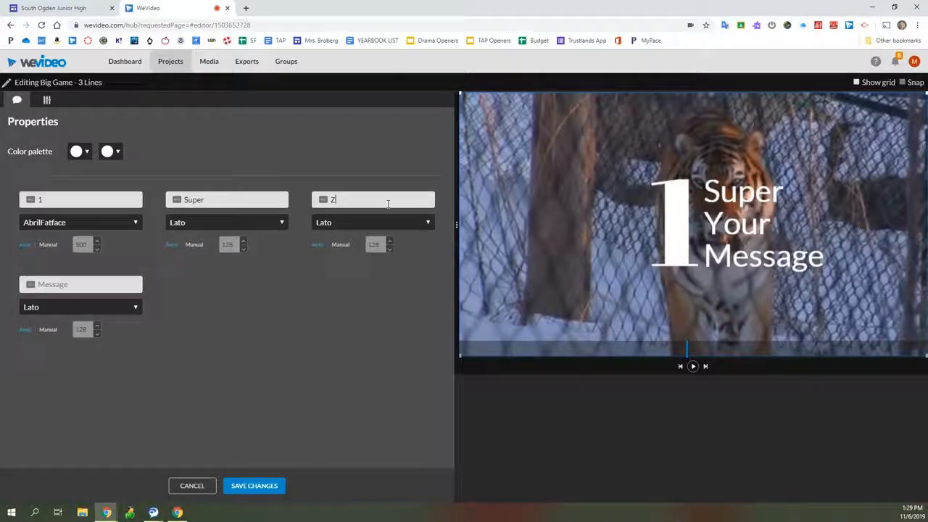
type("oo")
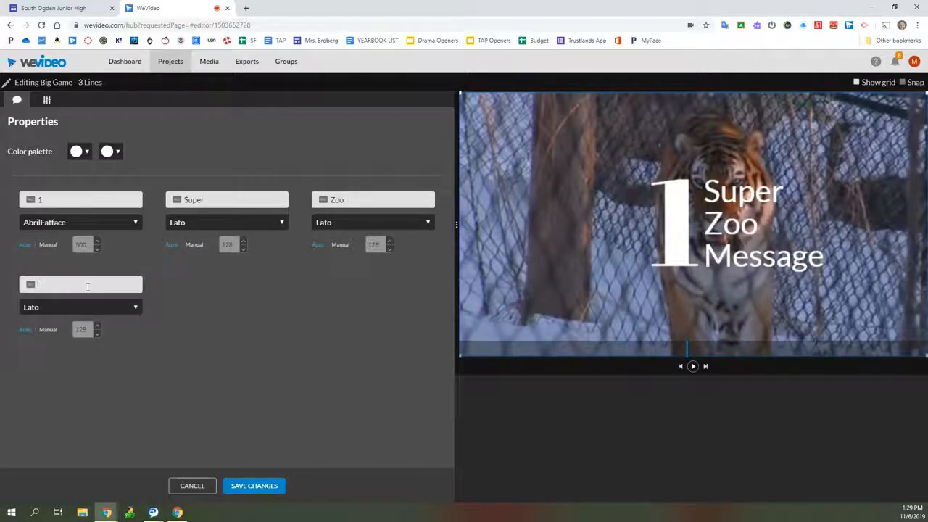
type("Tigers")
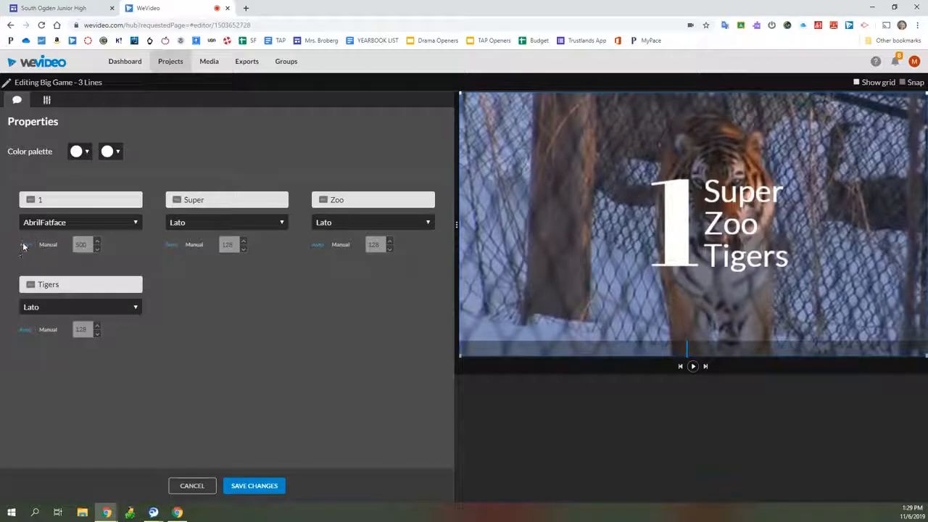
- Set the font of the title's number to 3Dumb, save the title, and extend it to about 6 seconds on Video 2
left_click(134, 226)
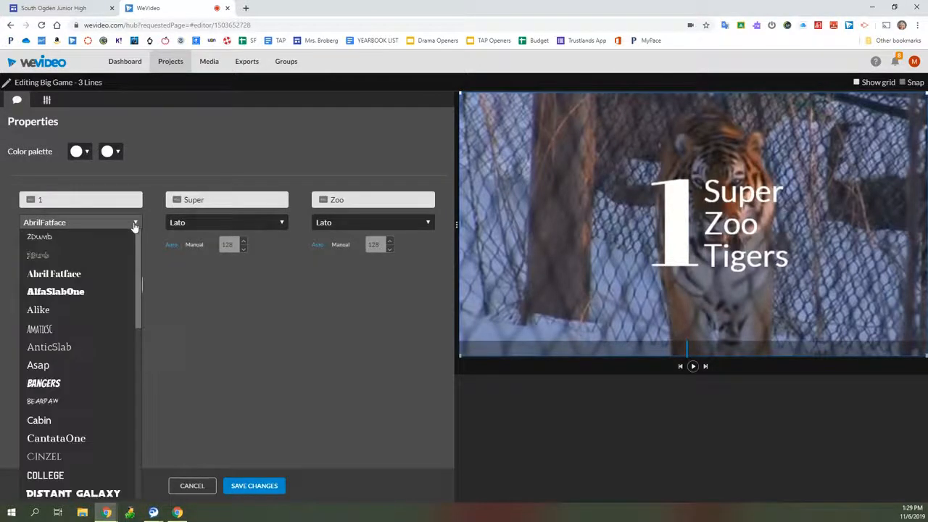
left_click(97, 255)
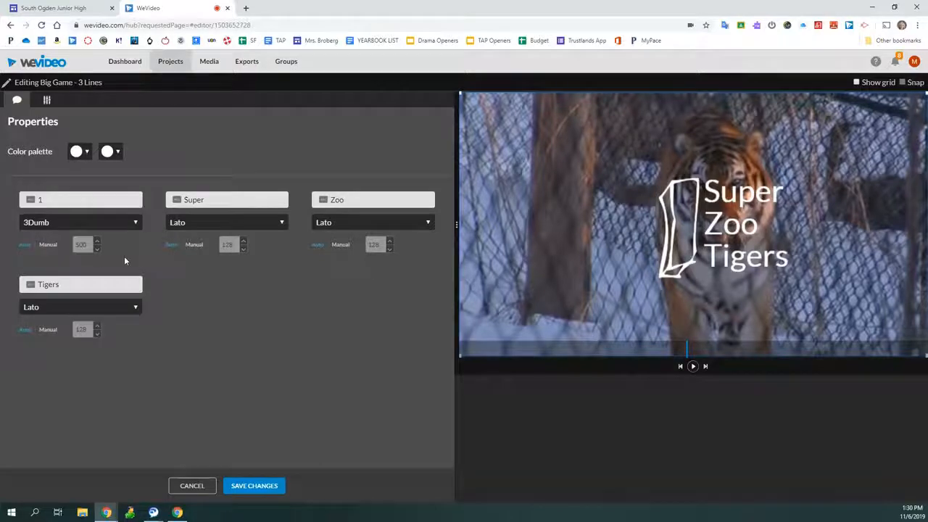
left_click(263, 486)
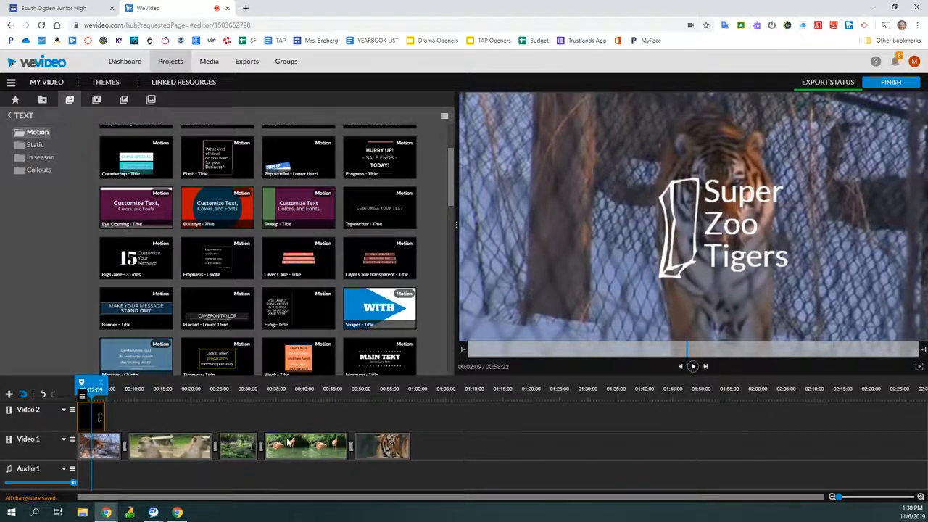
mouse_move(104, 418)
left_mouse_down()
mouse_move(118, 419)
mouse_move(100, 420)
mouse_move(109, 419)
left_mouse_up()
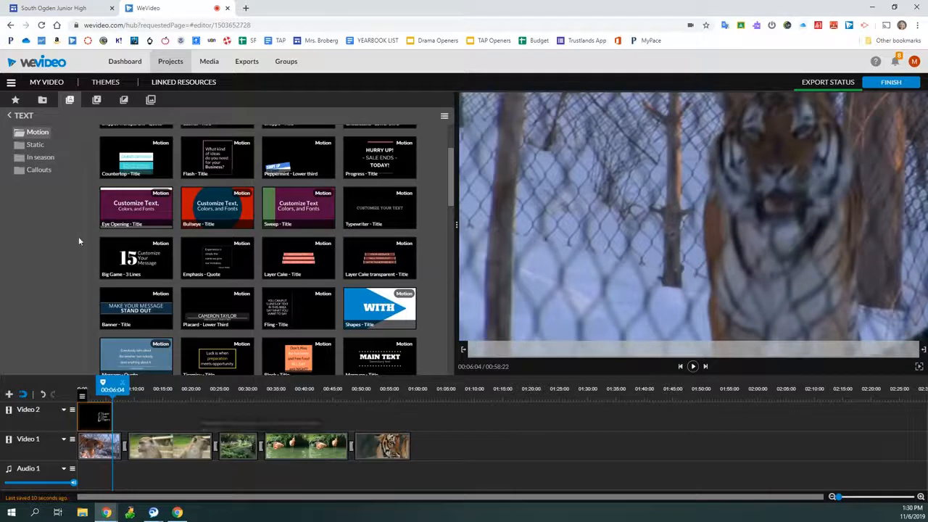
- Place a static Subtitle text on Video 2 at the start of the flamingo clip
left_click(35, 146)
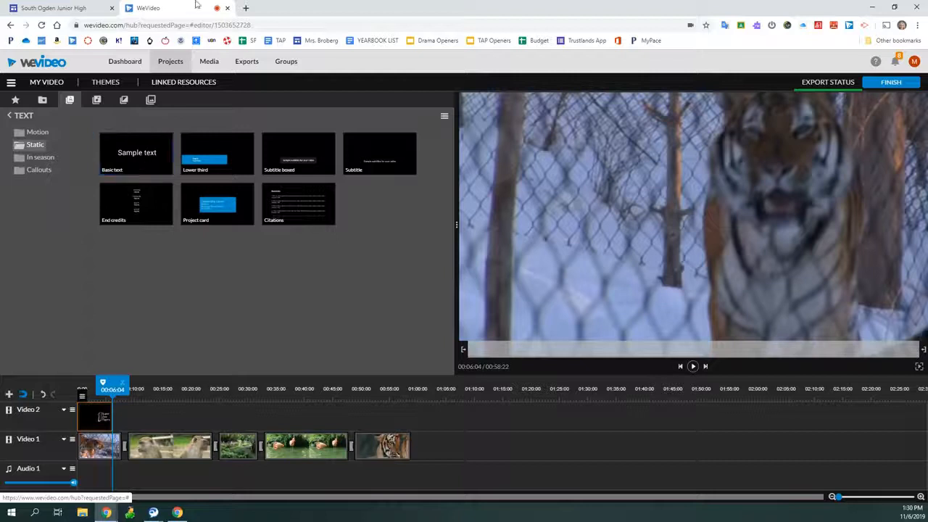
left_click(374, 148)
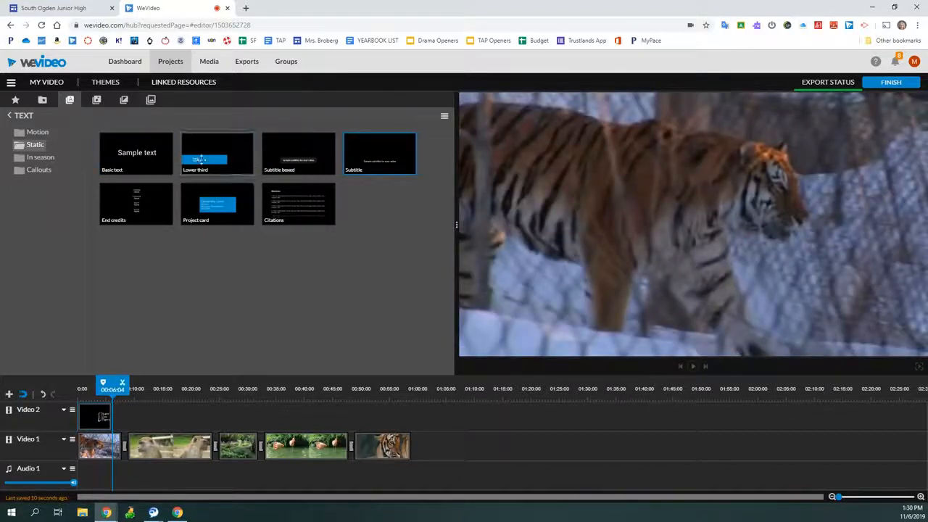
left_click_drag(408, 145, 277, 412)
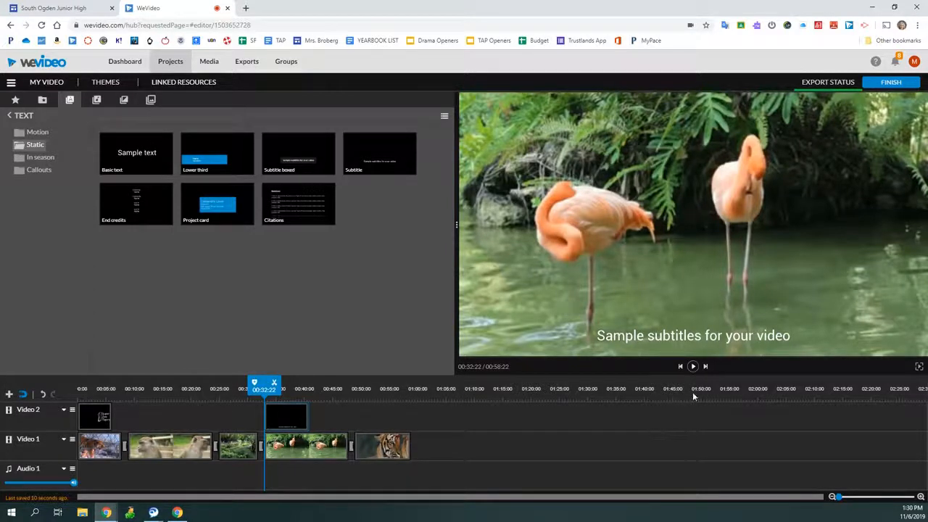
- Change the subtitle's text to "Flamingo dialogue..." and save the changes
left_click(275, 423)
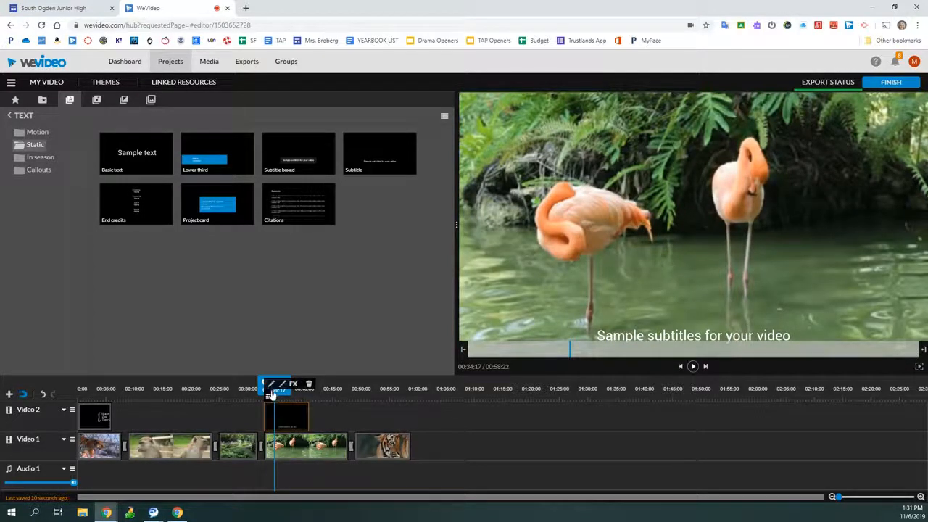
left_click(272, 385)
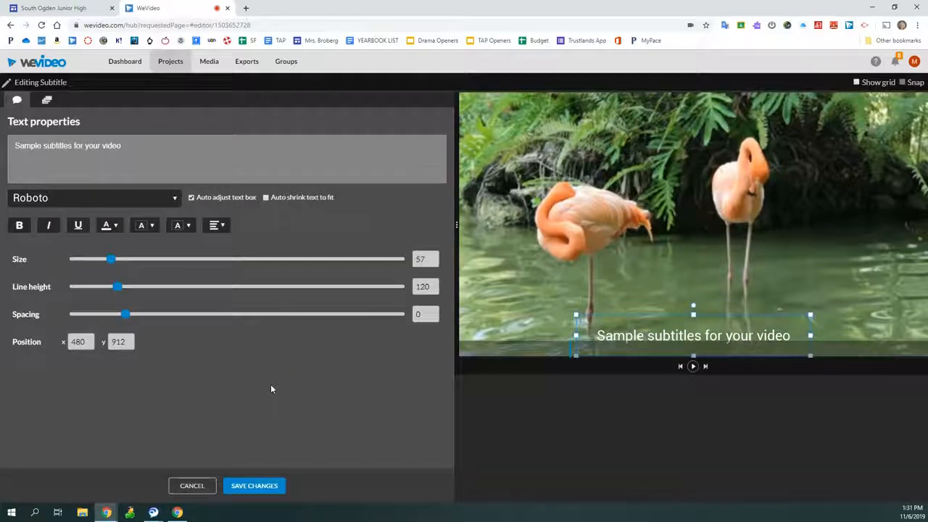
left_click(113, 155)
left_click_drag(176, 148, 7, 143)
type("Flamin")
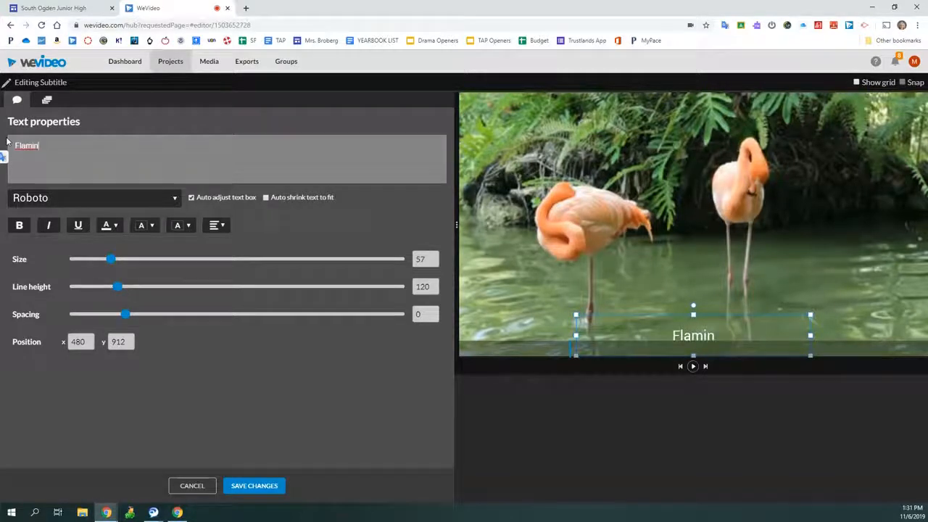
type("go dialogue...")
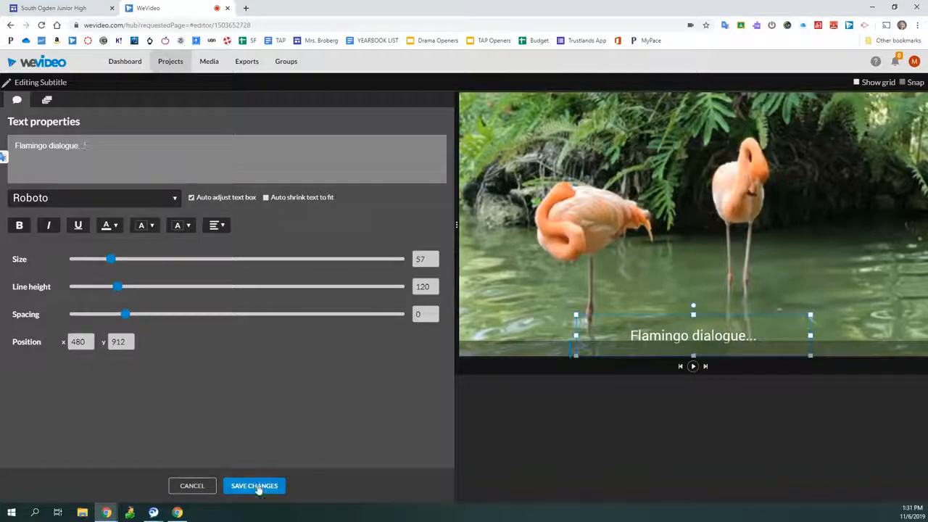
left_click(257, 488)
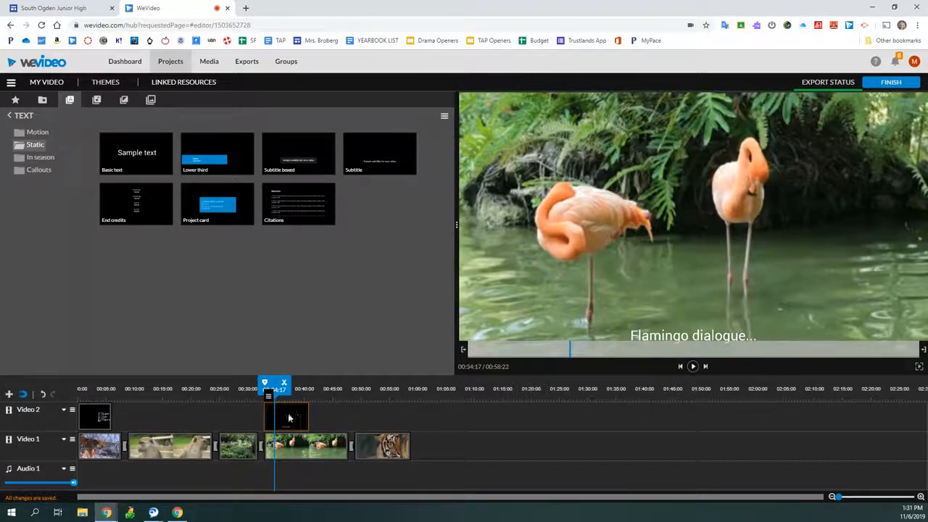
- Add a second Subtitle after the first above the flamingo clip, and shorten the first so they meet at about 36 seconds
left_click(399, 163)
left_click_drag(399, 163, 321, 411)
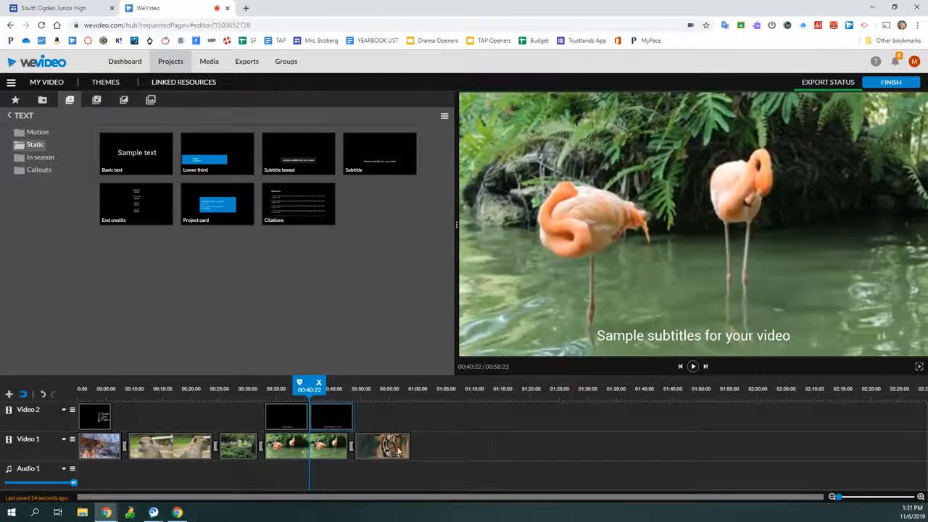
mouse_move(306, 419)
left_mouse_down()
mouse_move(281, 417)
mouse_move(329, 418)
mouse_move(312, 422)
left_mouse_up()
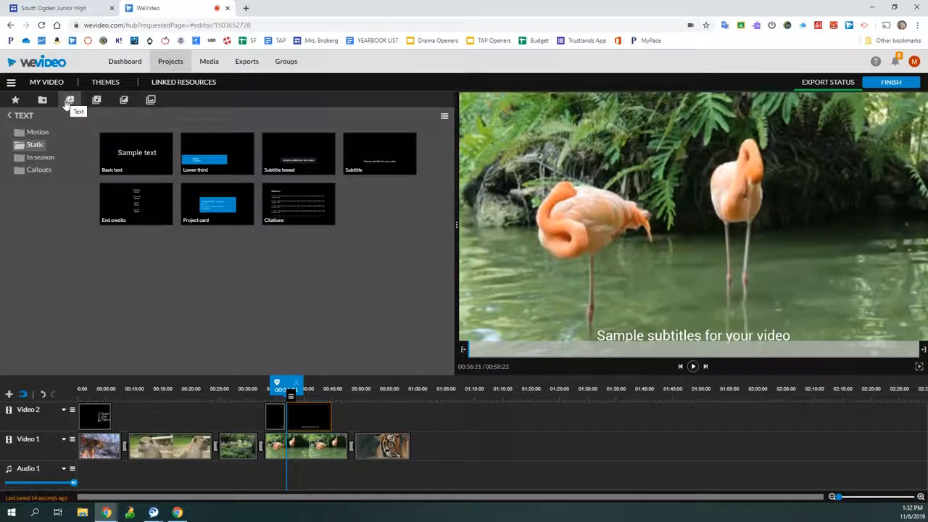
- Place the free music track Inspiration - Mega Music at the start of Audio 1, and preview it briefly
left_click(97, 102)
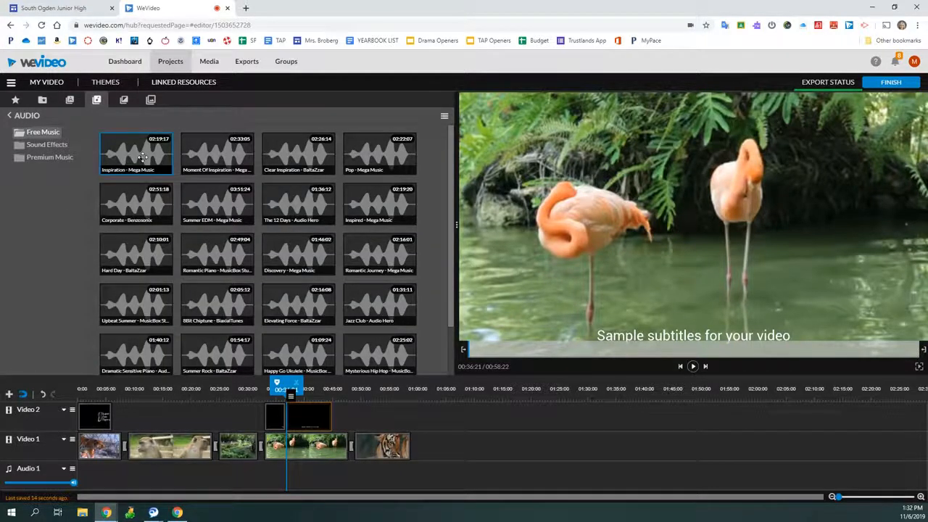
left_click_drag(143, 158, 171, 478)
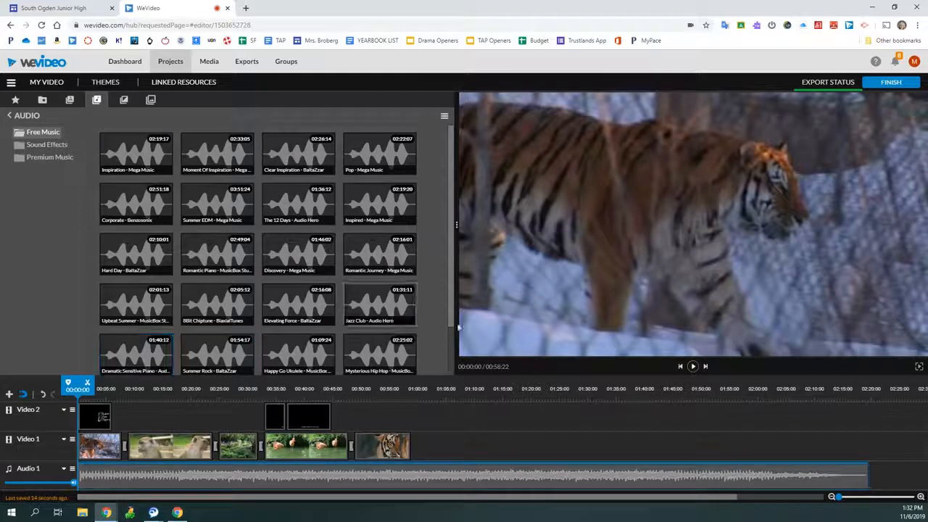
left_click(694, 368)
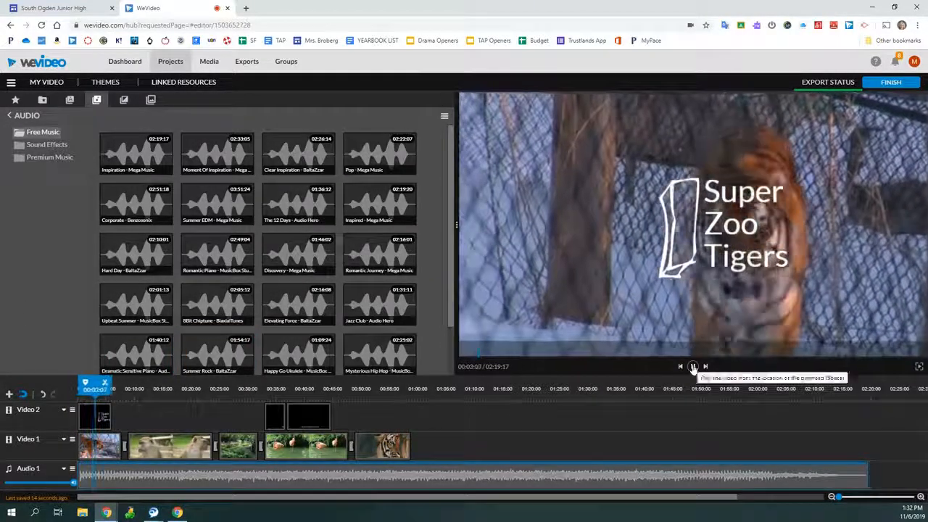
left_click(693, 368)
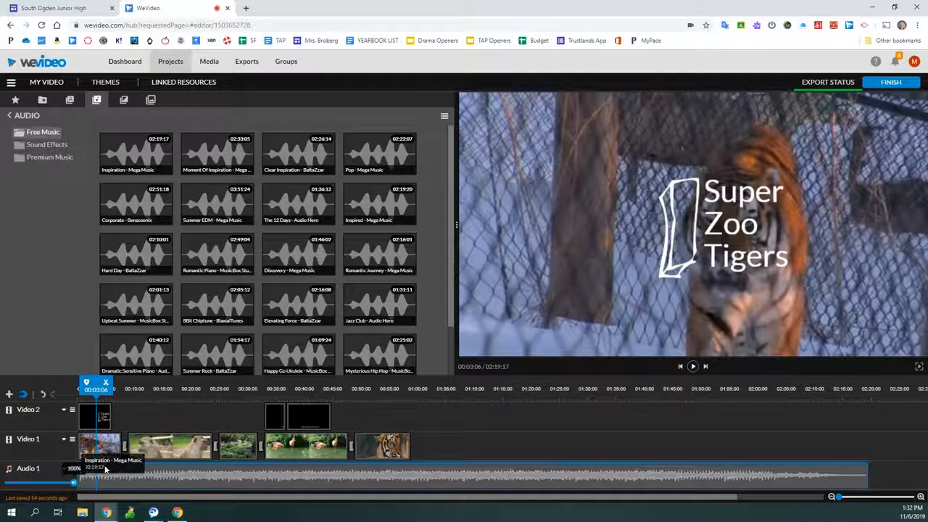
- Fade in the music by lowering its starting volume to zero and placing a slightly reduced volume point at about 13 seconds
left_click(172, 464)
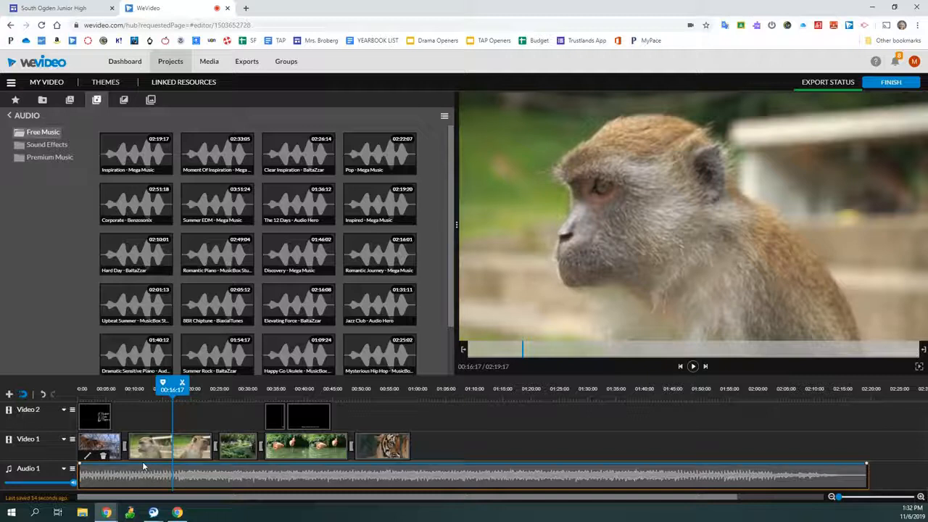
mouse_move(144, 466)
mouse_move(82, 470)
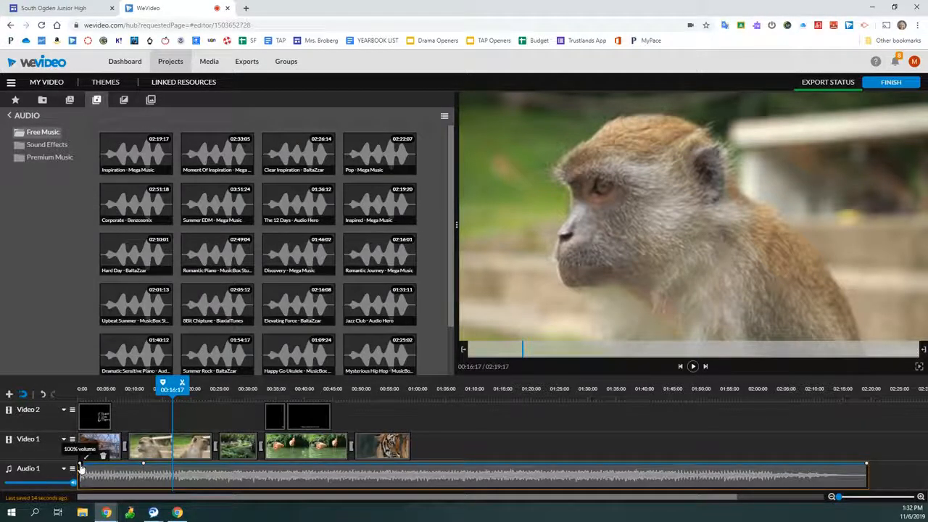
left_click_drag(81, 468, 79, 501)
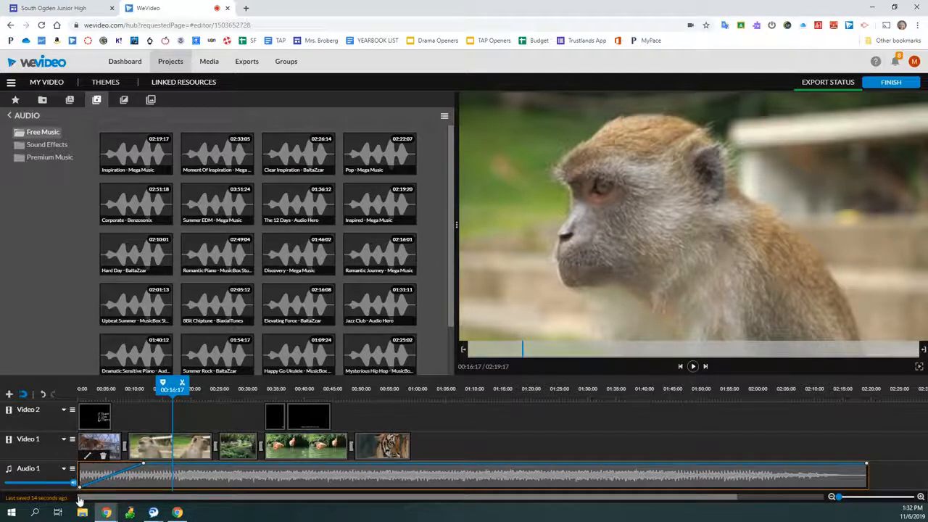
mouse_move(144, 465)
left_mouse_down()
mouse_move(139, 476)
mouse_move(154, 475)
left_mouse_up()
- Play the video from the beginning to check the music's fade-in
left_click(90, 431)
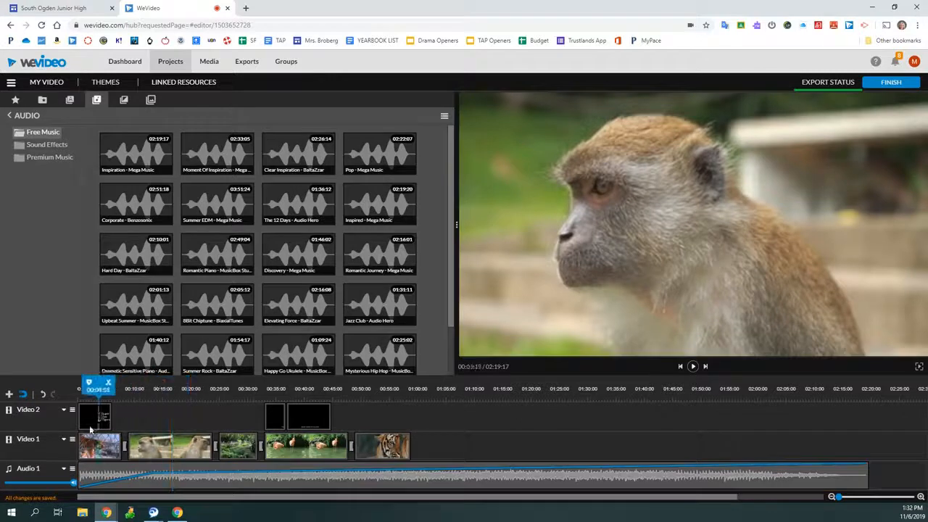
left_click_drag(91, 431, 69, 435)
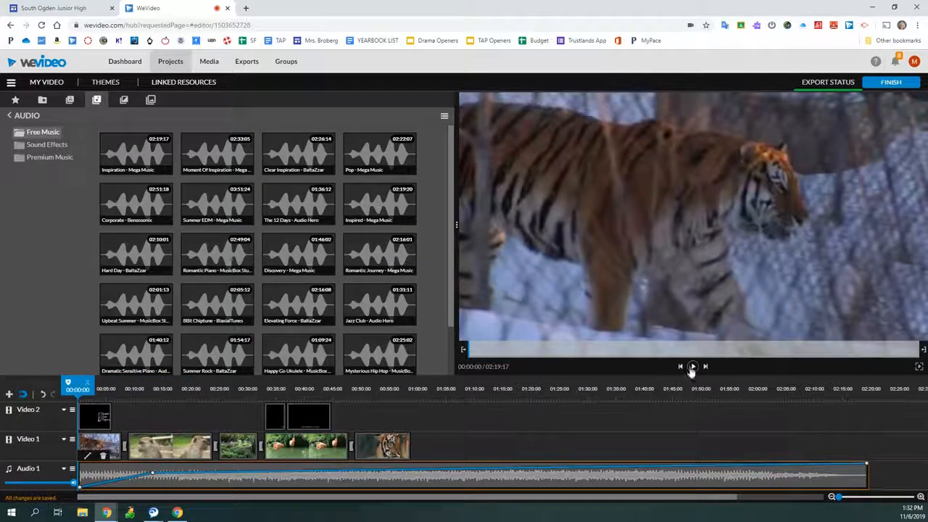
left_click(692, 367)
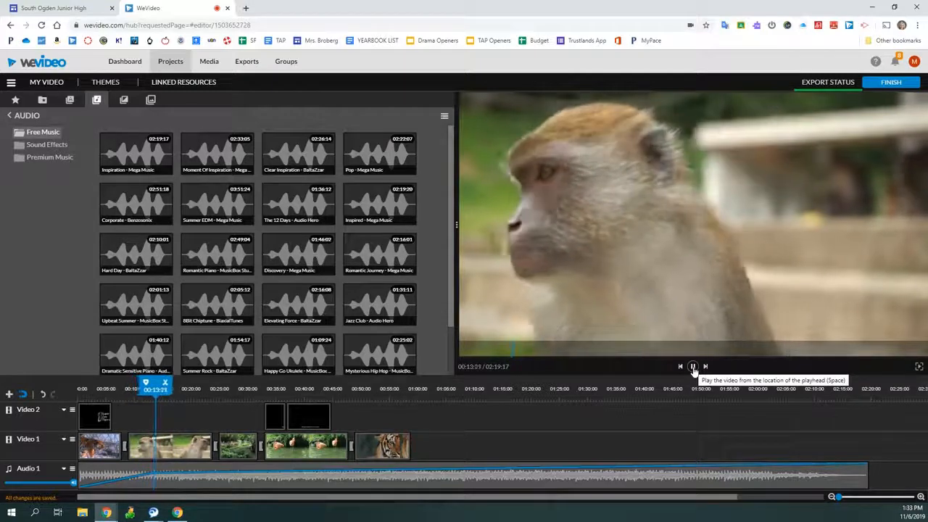
left_click(694, 368)
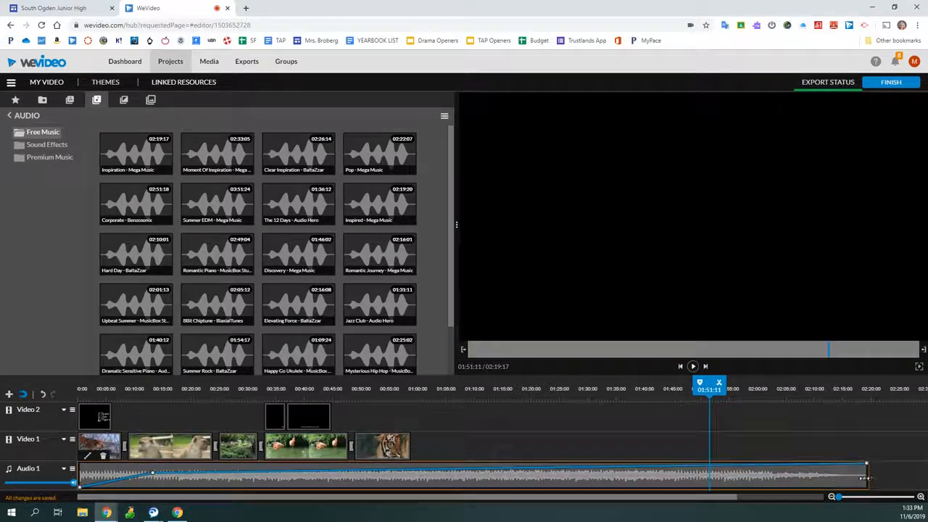
- Trim the end of the music on Audio 1 back to the end of the tiger clip, at about 58 seconds
left_click_drag(866, 477, 410, 477)
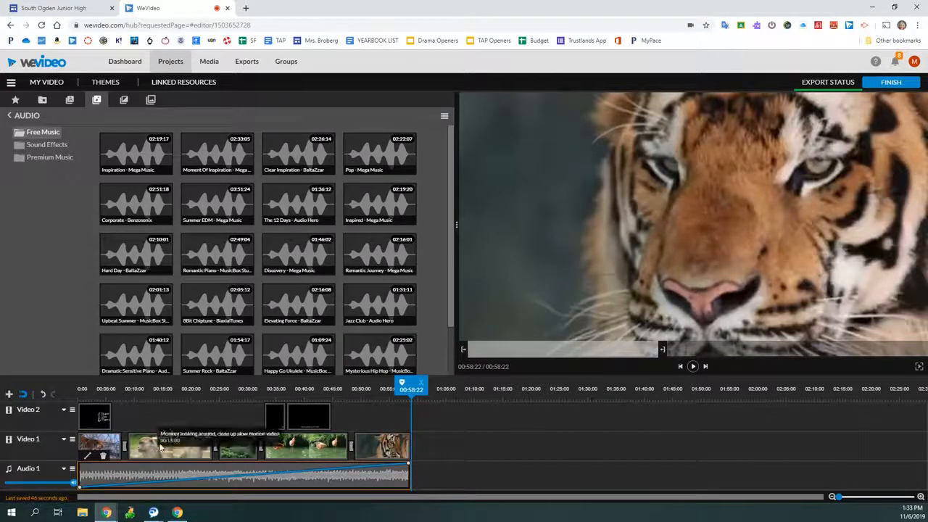
- Finish the edit and set the export title to Super Tigers
left_click(896, 83)
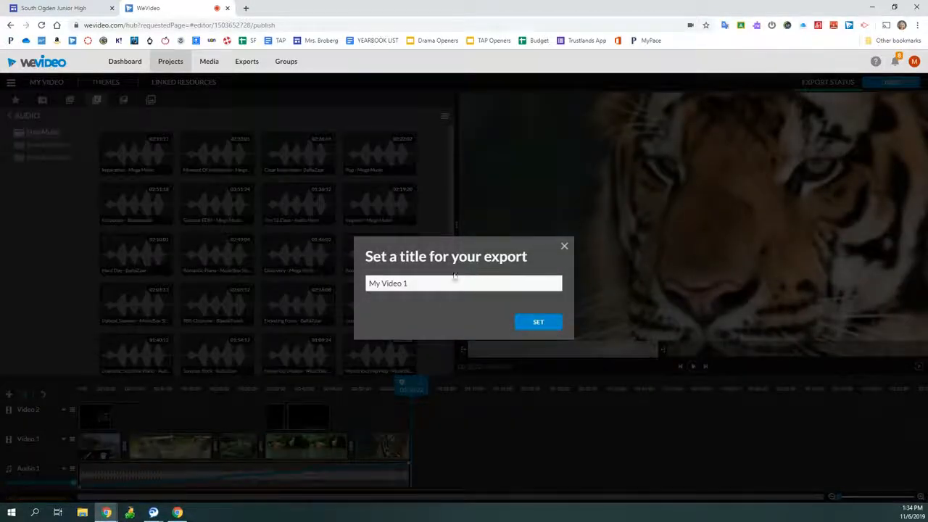
left_click_drag(446, 284, 347, 283)
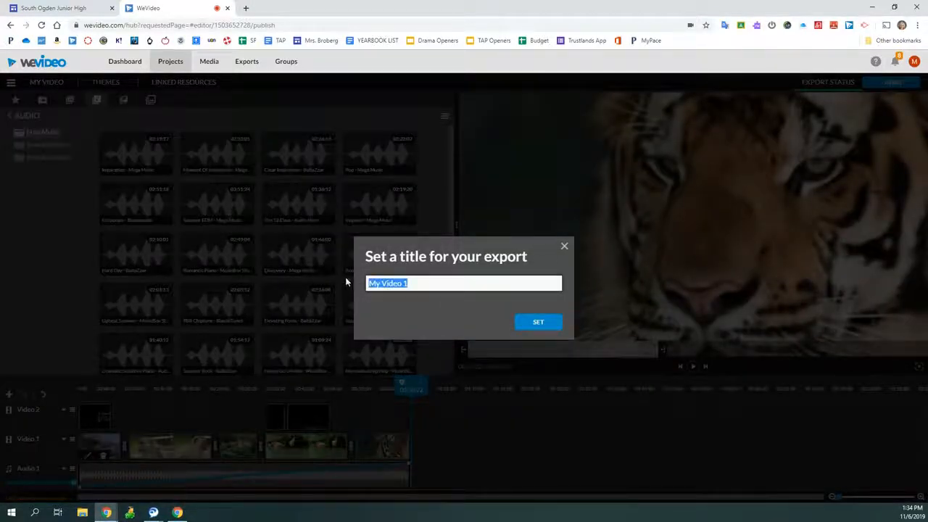
type("Super Tigers")
left_click(538, 323)
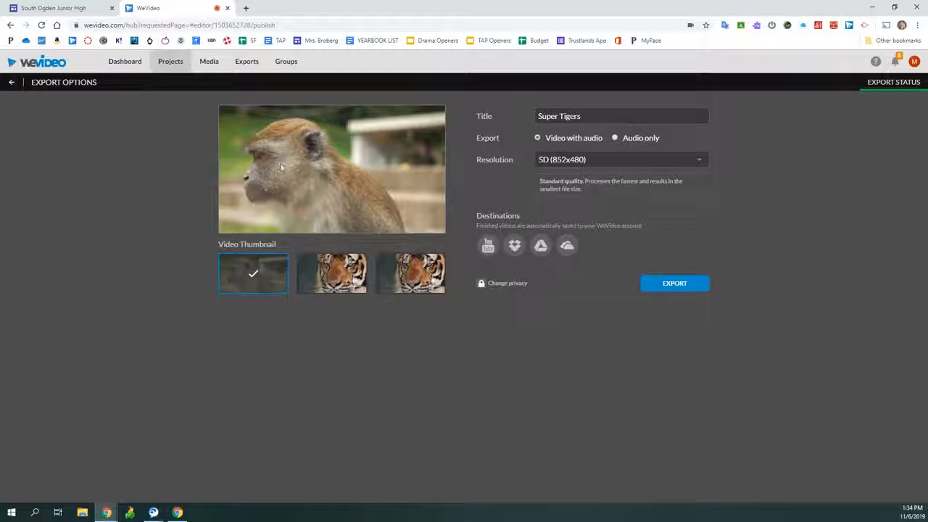
- Choose the middle tiger image as the video thumbnail and set the export resolution to HD (1280x720)
left_click(344, 270)
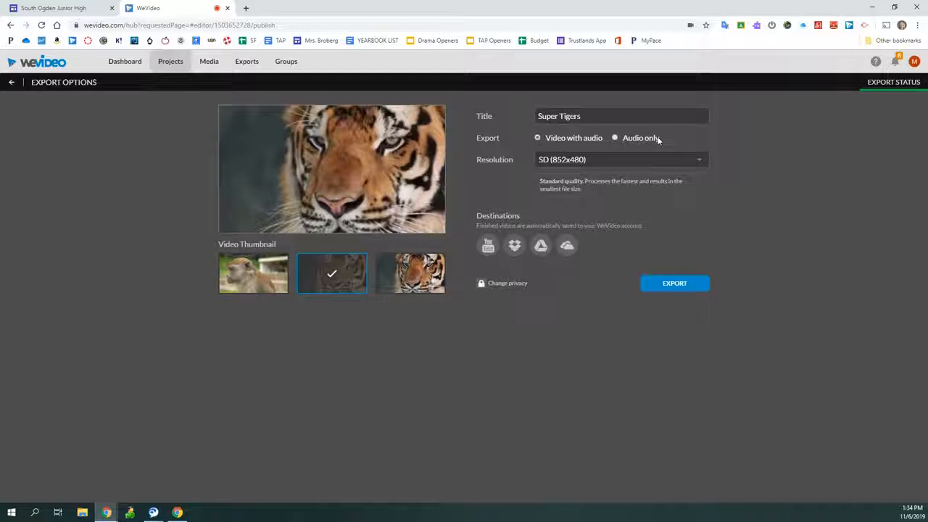
left_click(584, 161)
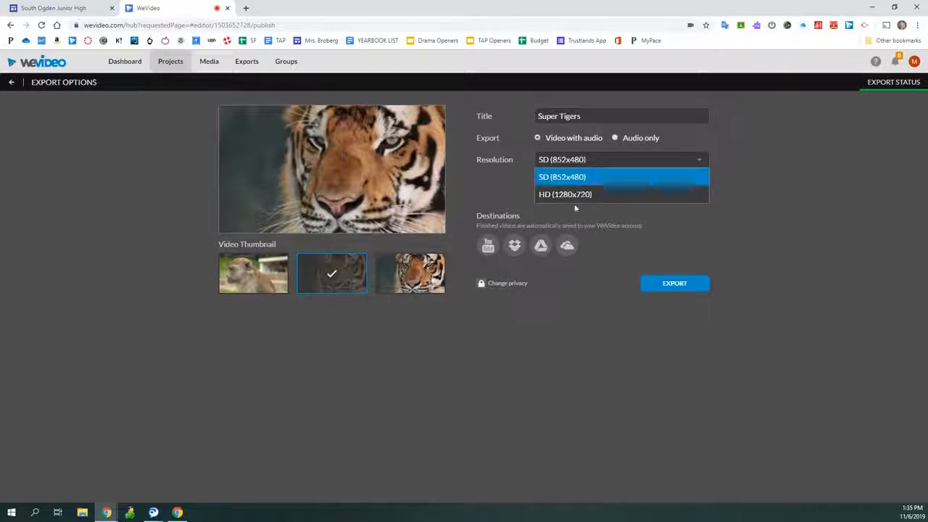
left_click(576, 196)
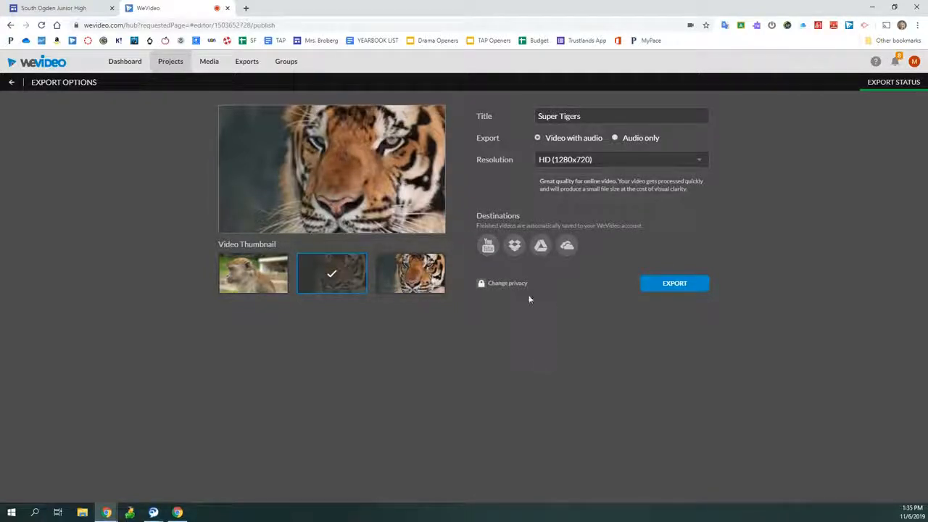
- Add YouTube and Google Drive as export destinations and export the video
left_click(488, 249)
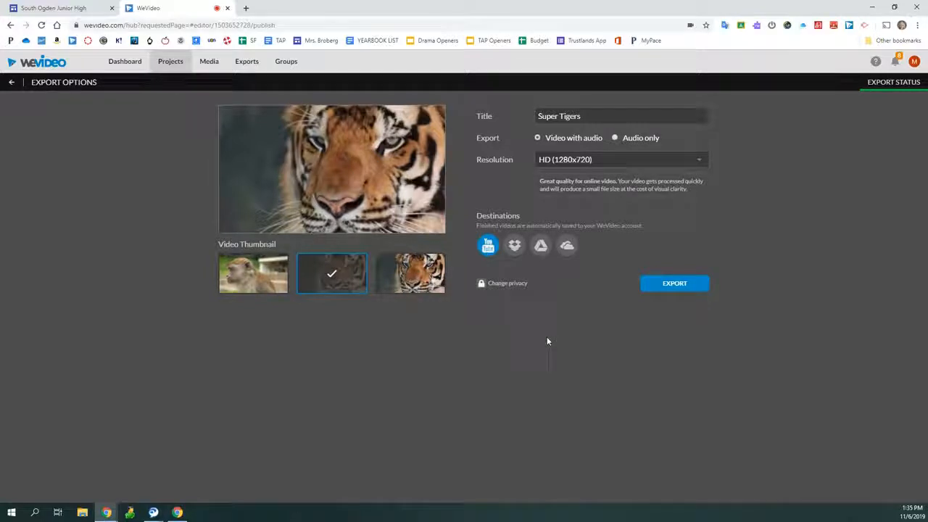
left_click(541, 246)
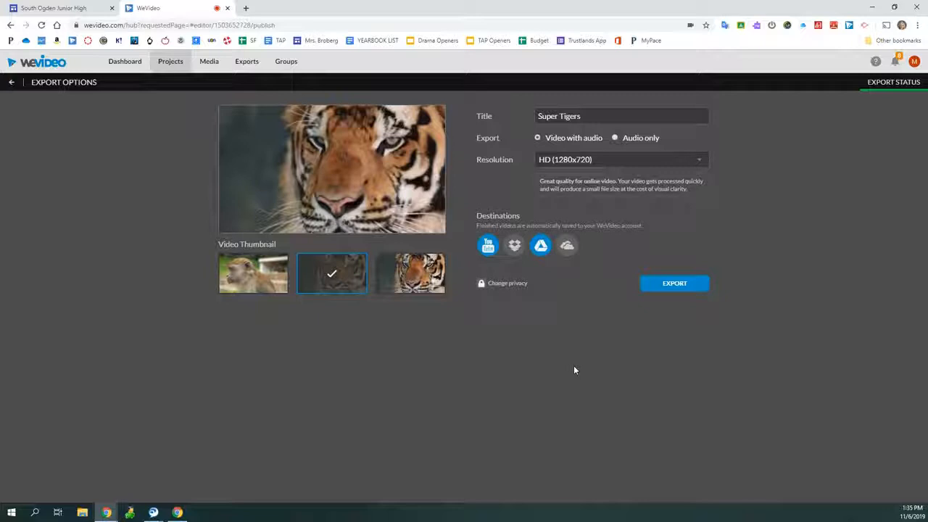
left_click(676, 285)
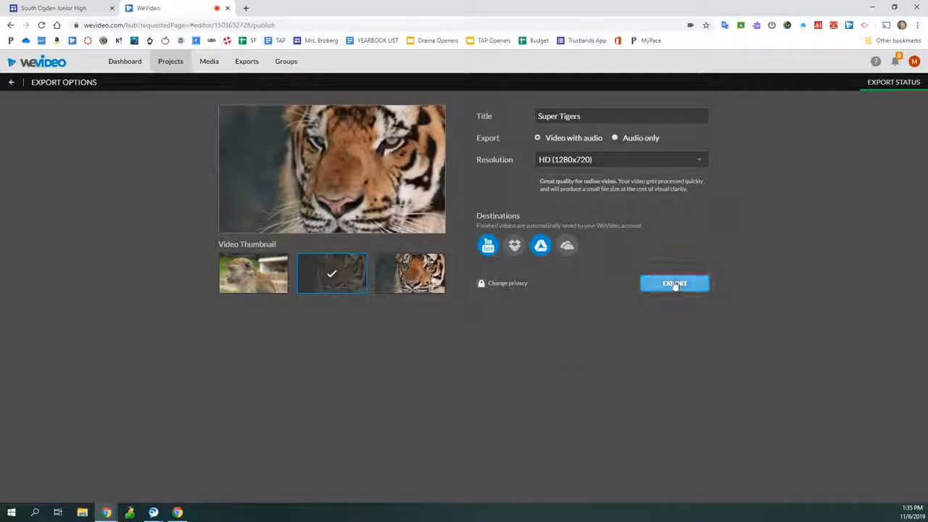